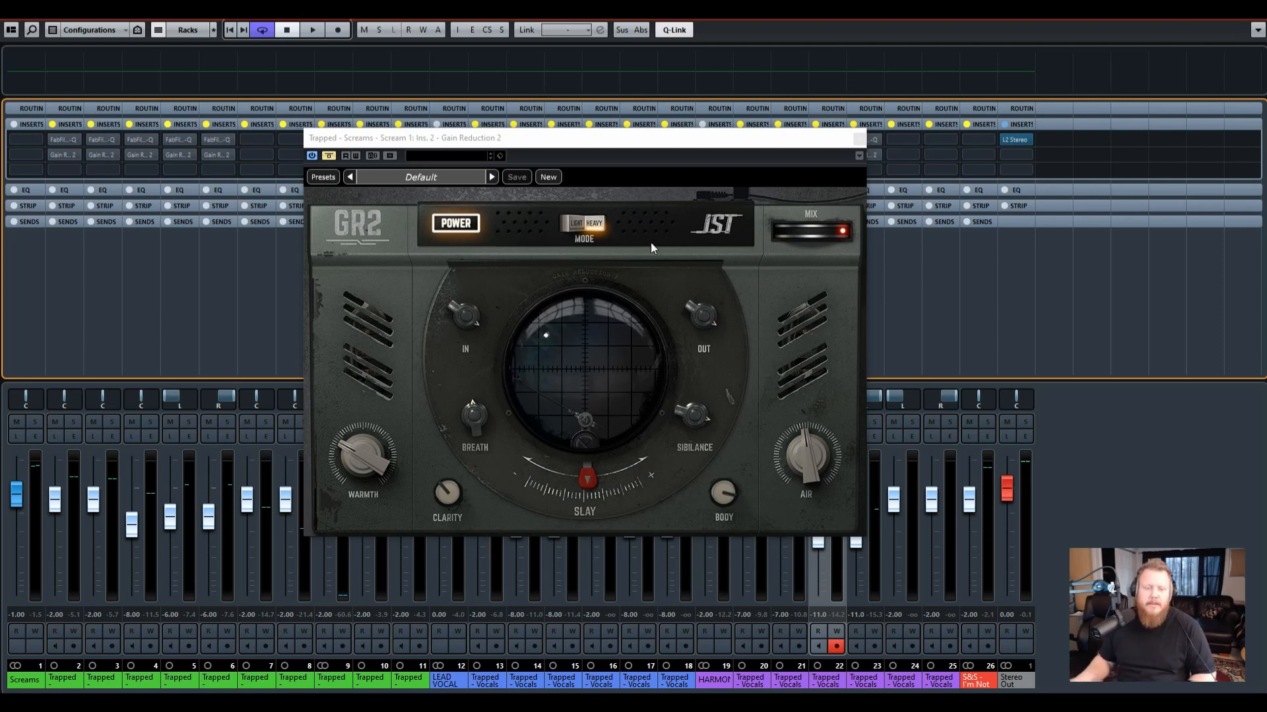
Examine the Gain Reduction 2 controls, including Mix, Breath, Warmth, Air, Sibilance, Slay and Out, and close the plug-in
{"action": "mouse_move", "coordinate": [839, 235]}
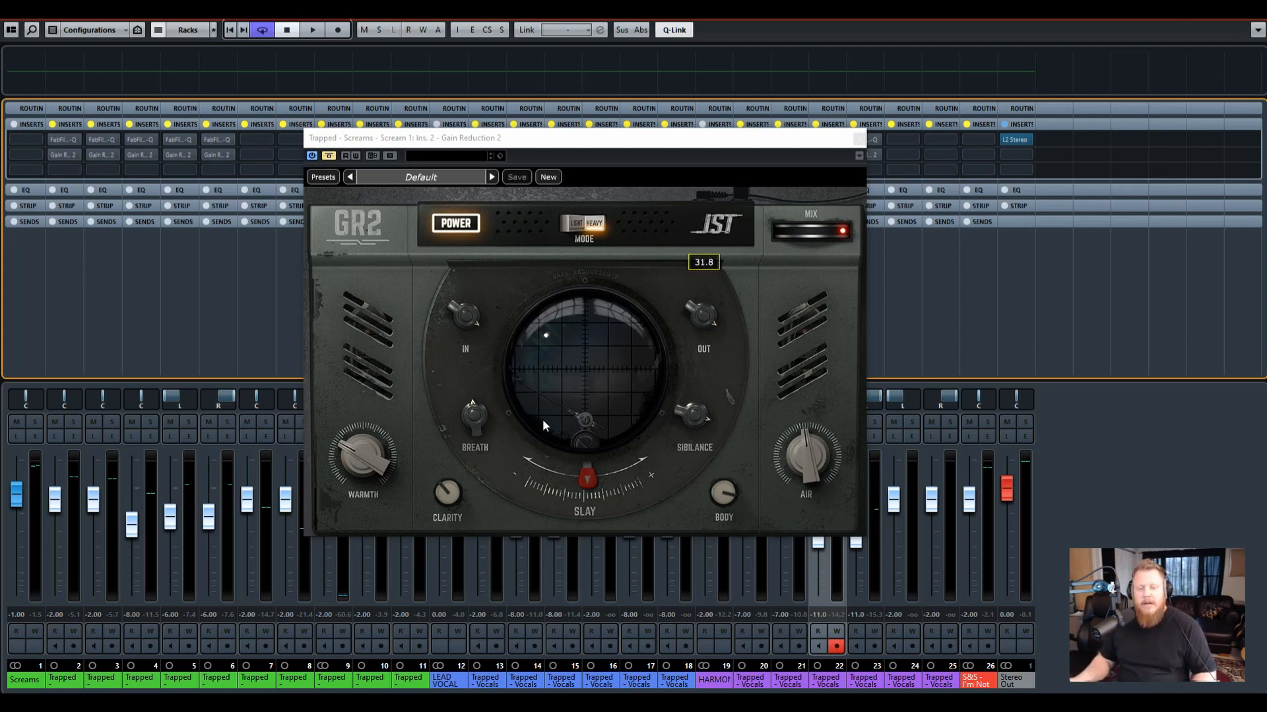
{"action": "mouse_move", "coordinate": [469, 431]}
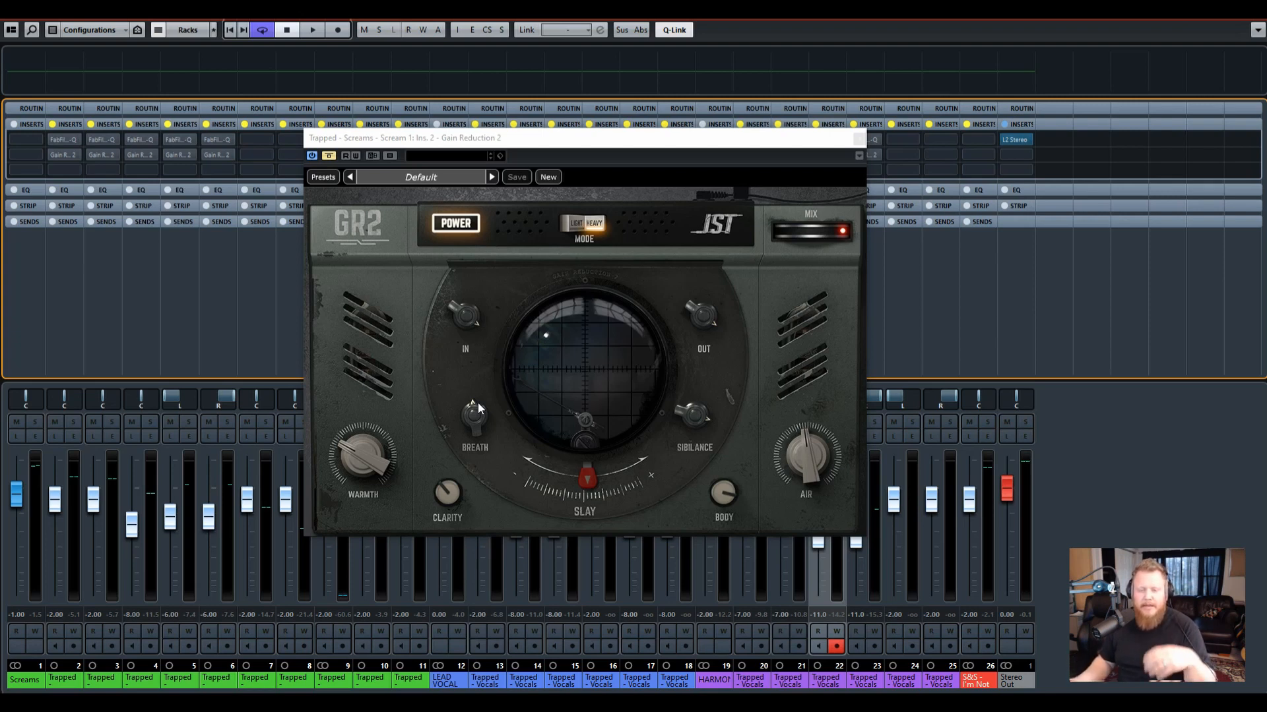
{"action": "left_click_drag", "start_coordinate": [479, 407], "coordinate": [479, 427]}
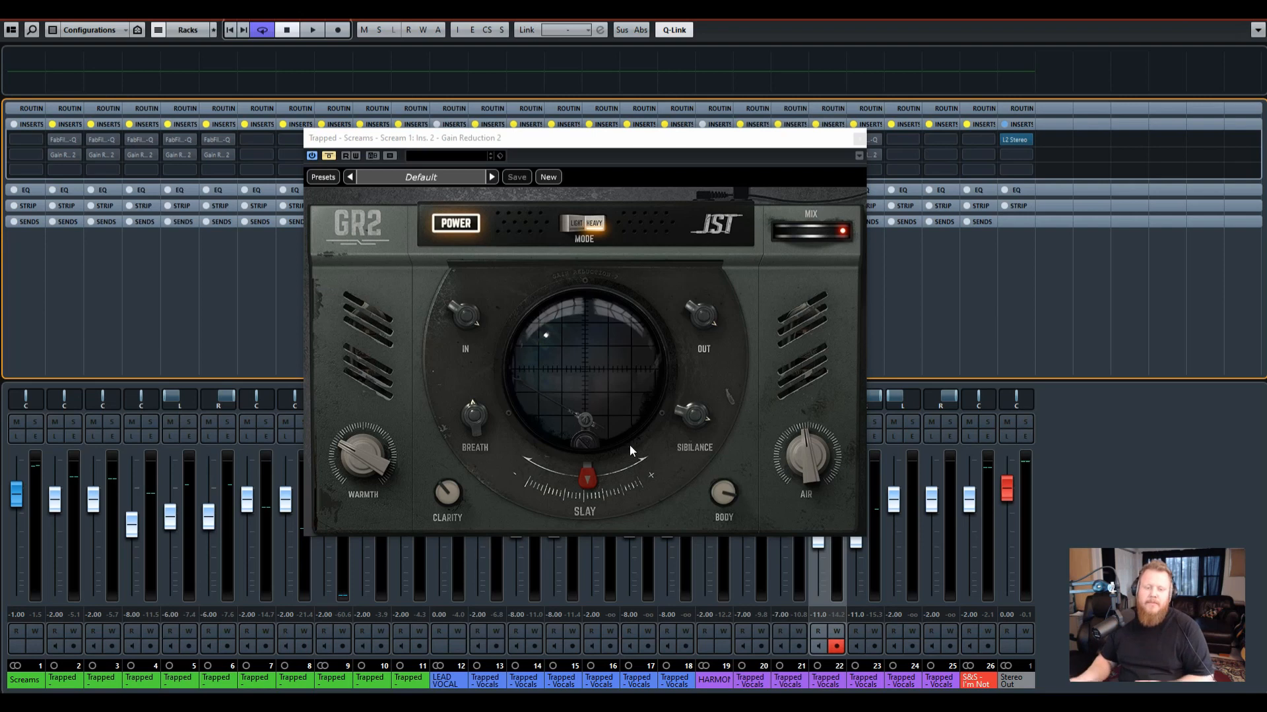
{"action": "mouse_move", "coordinate": [360, 461]}
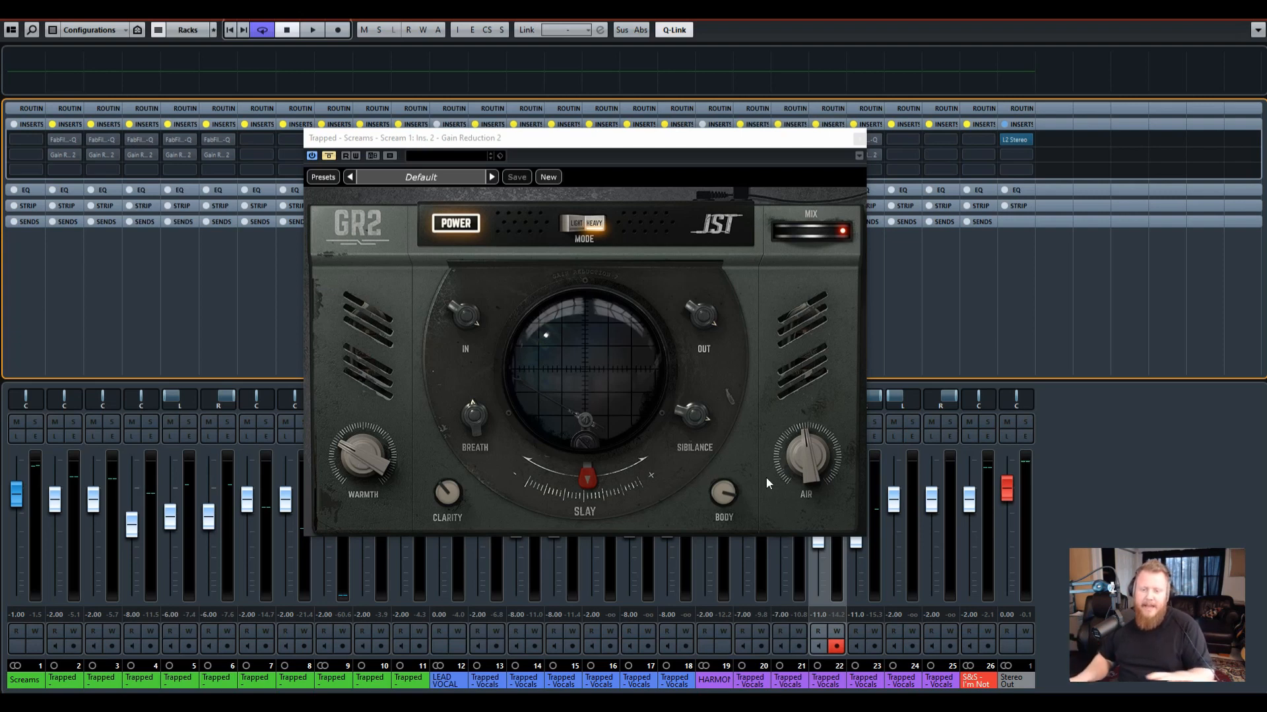
{"action": "mouse_move", "coordinate": [807, 466]}
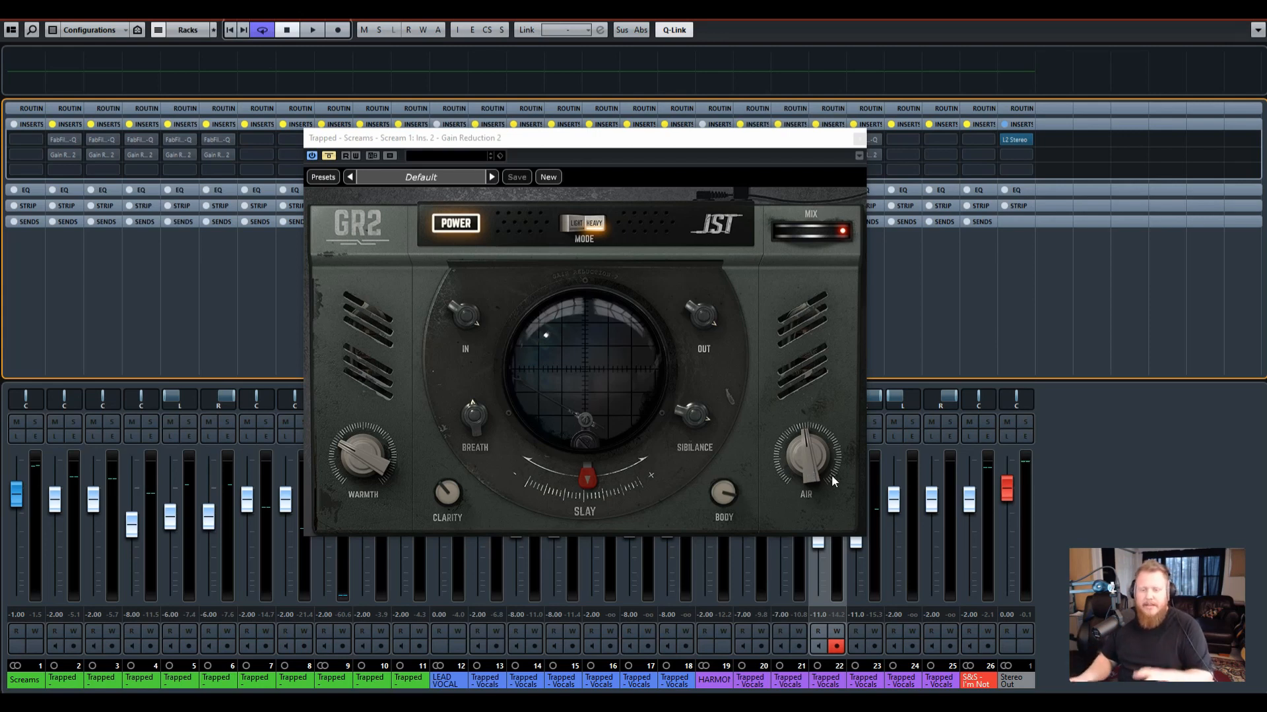
{"action": "mouse_move", "coordinate": [709, 443]}
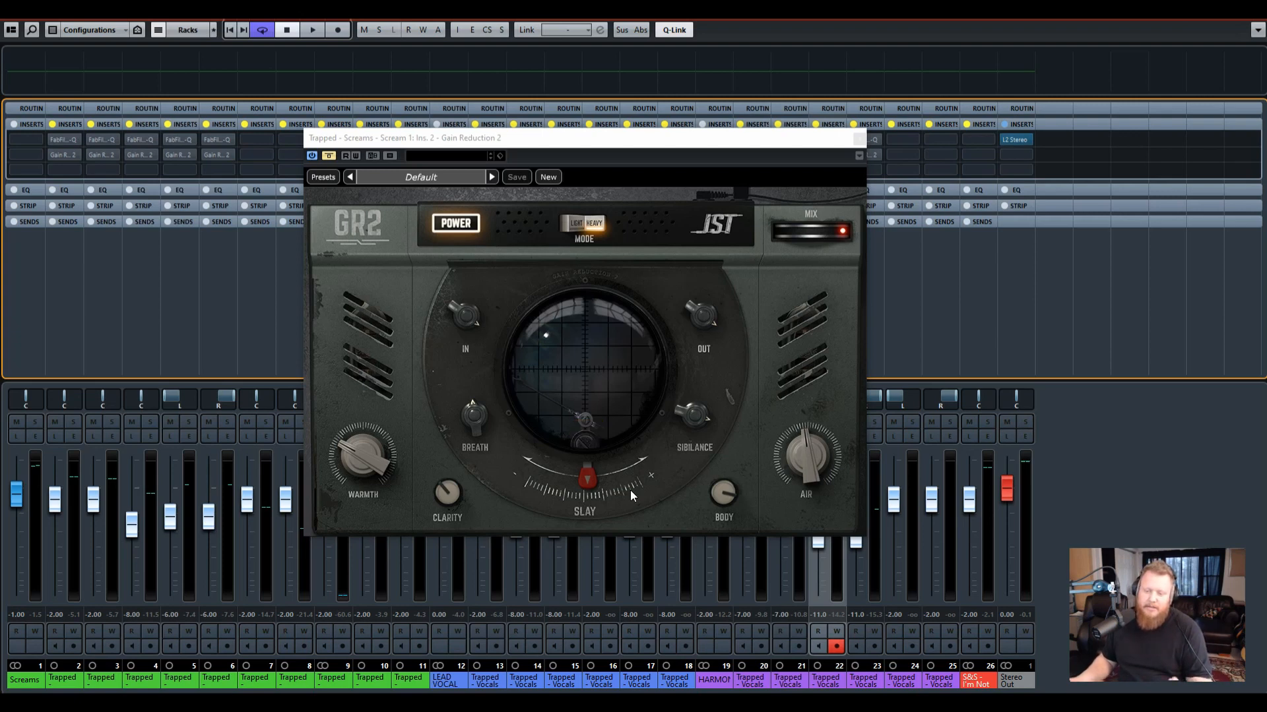
{"action": "mouse_move", "coordinate": [631, 491]}
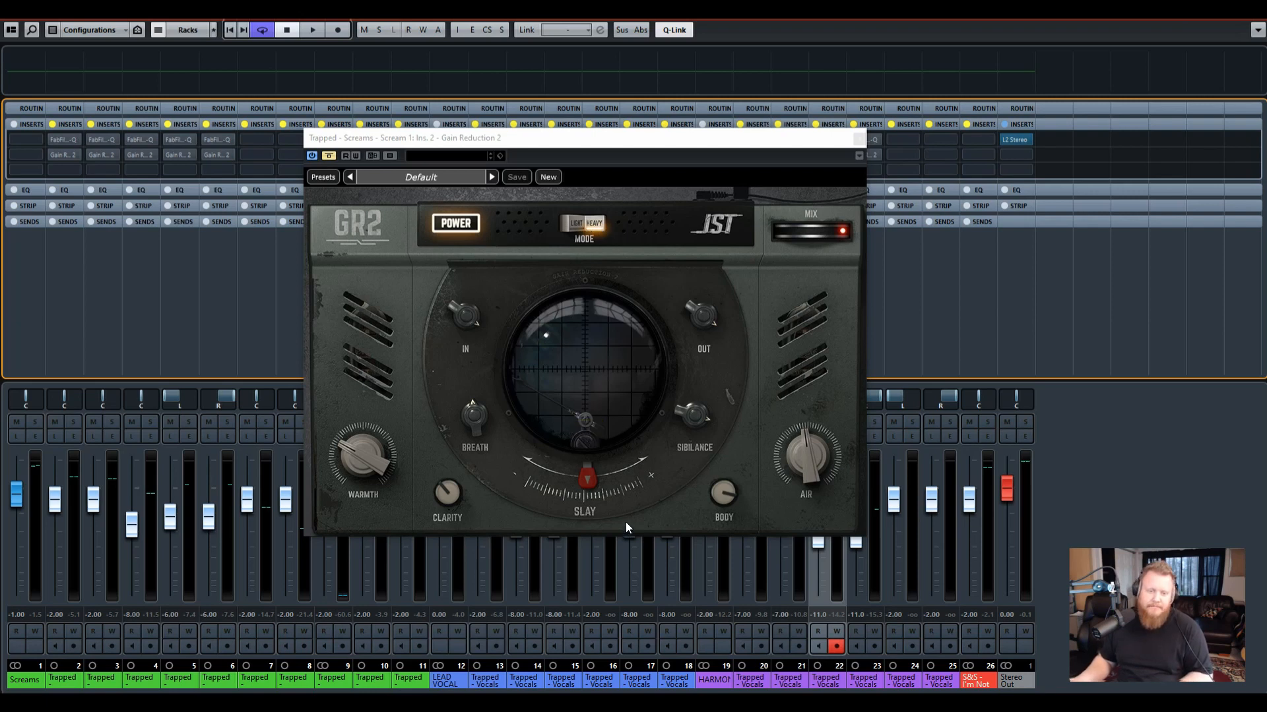
{"action": "mouse_move", "coordinate": [703, 311]}
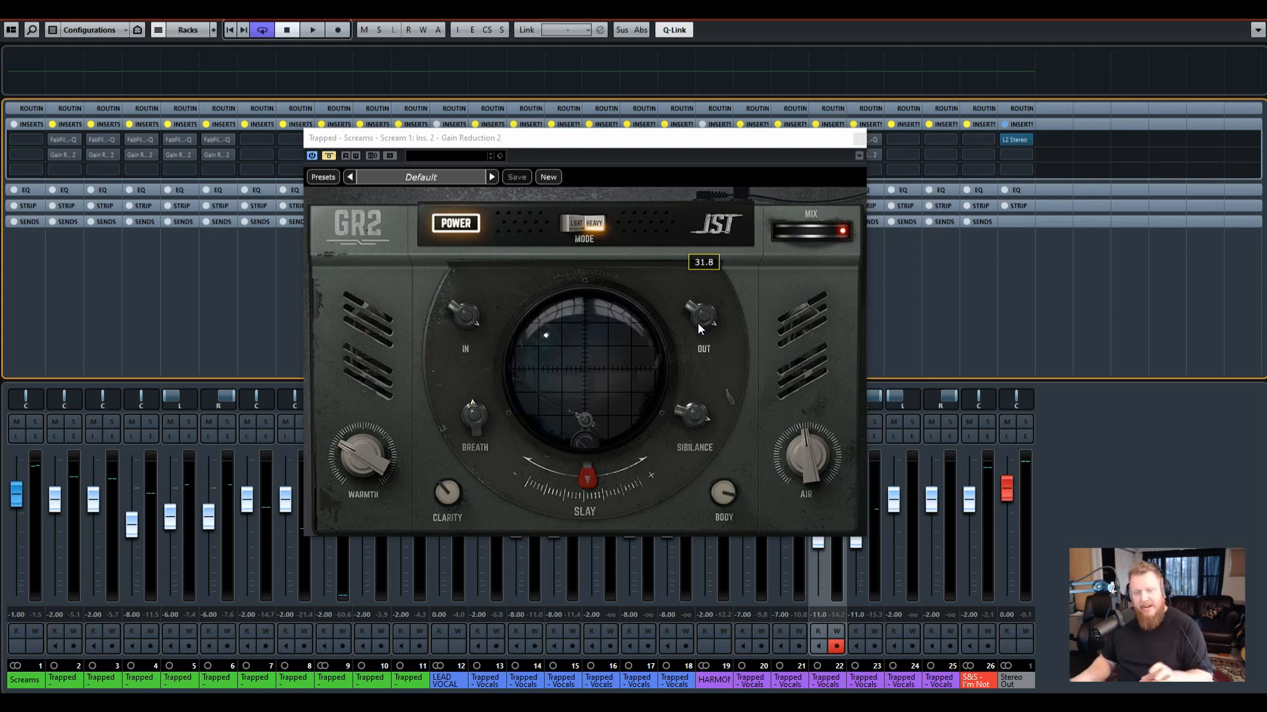
{"action": "mouse_move", "coordinate": [582, 498]}
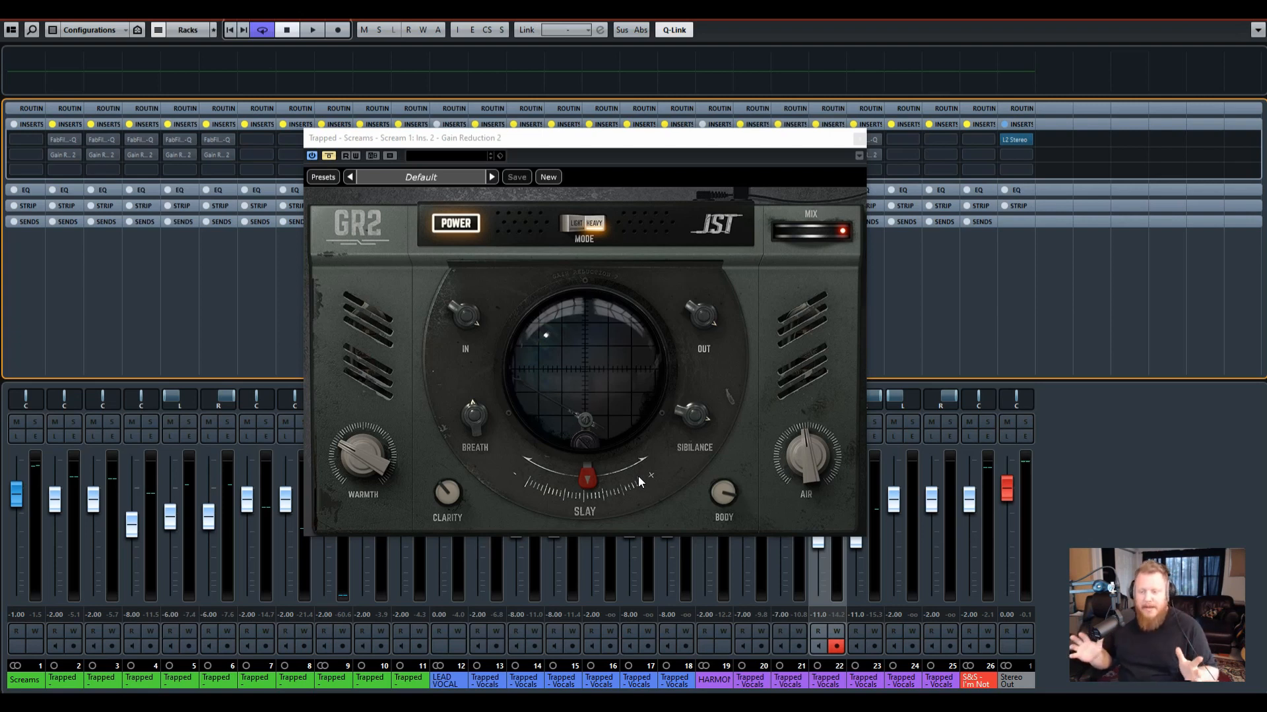
{"action": "left_click", "coordinate": [859, 140]}
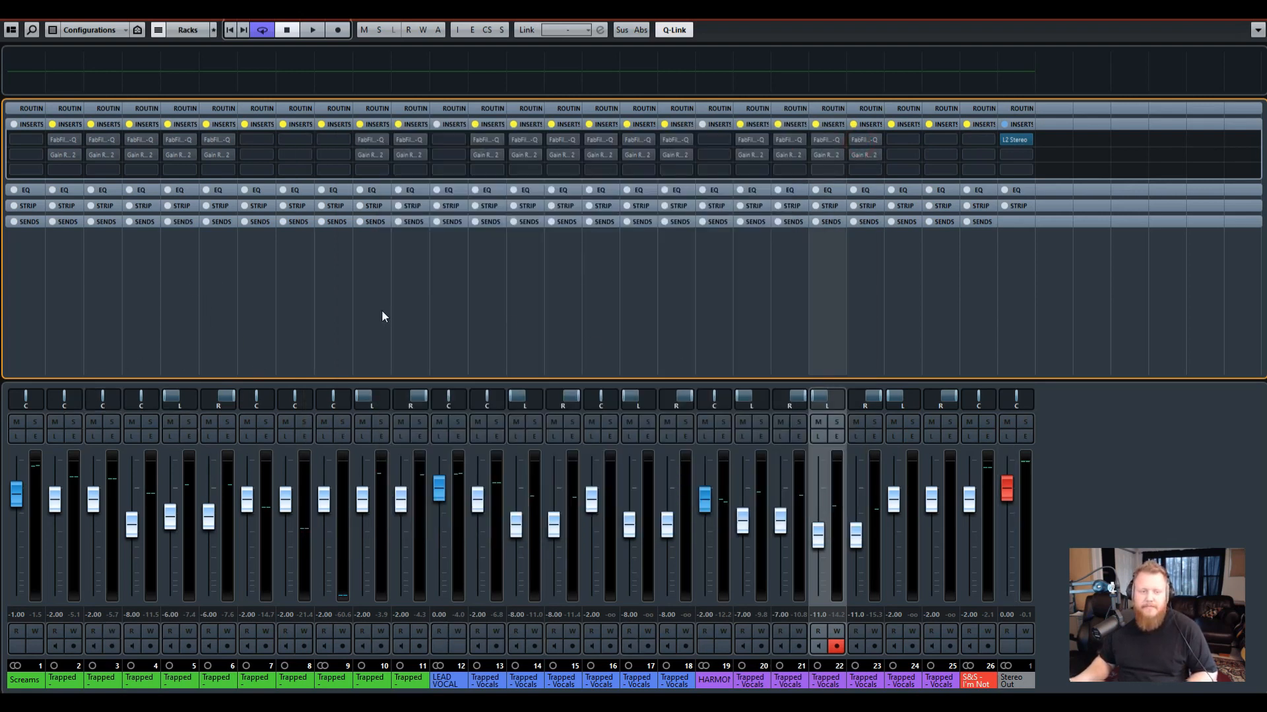
Solo the Scream 1 track and place the playback position at bar 17 in the project arrangement
{"action": "left_click", "coordinate": [72, 422]}
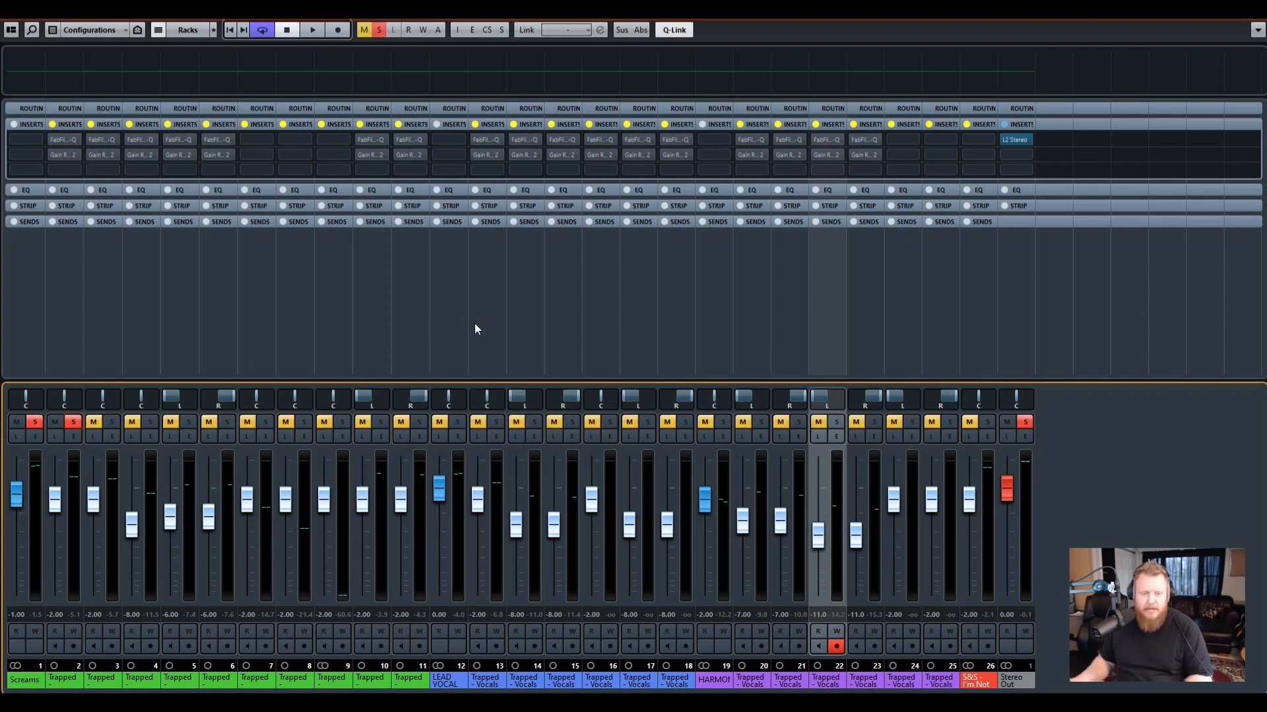
{"action": "key", "text": "F3"}
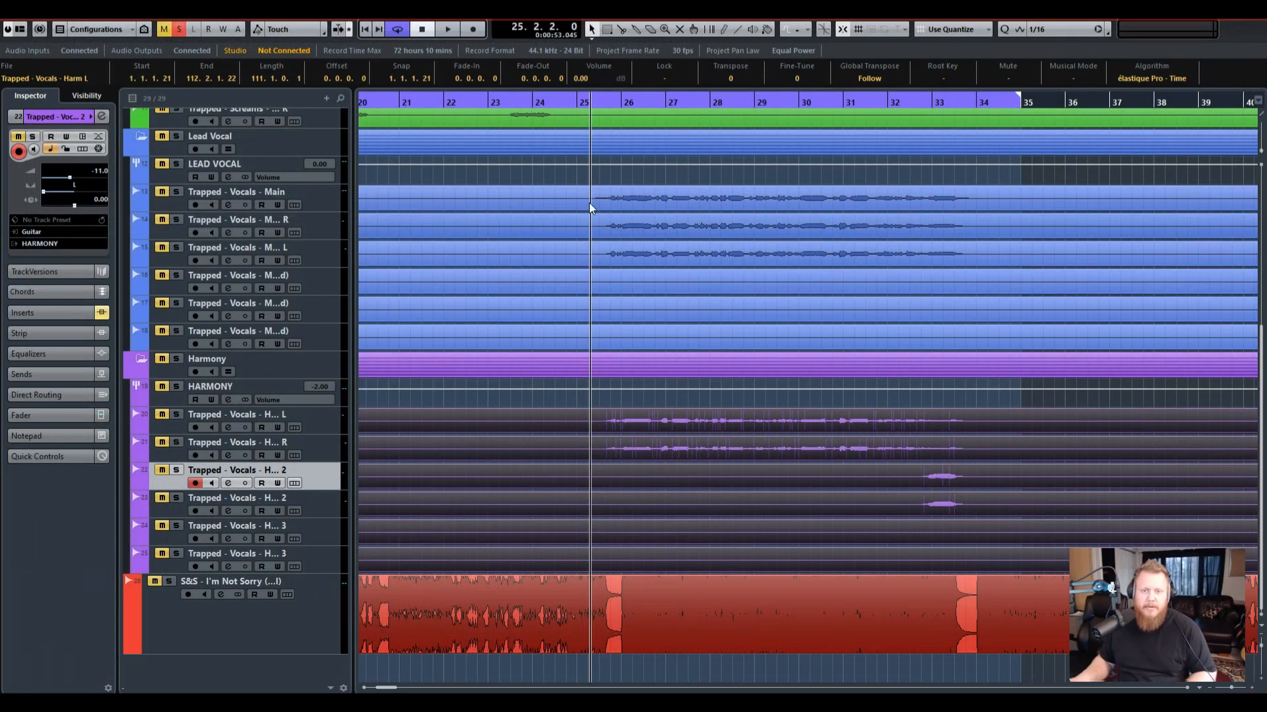
{"action": "scroll", "coordinate": [590, 277], "scroll_direction": "left", "scroll_amount": 8}
{"action": "scroll", "coordinate": [671, 259], "scroll_direction": "right", "scroll_amount": 8}
{"action": "scroll", "coordinate": [694, 245], "scroll_direction": "up", "scroll_amount": 6}
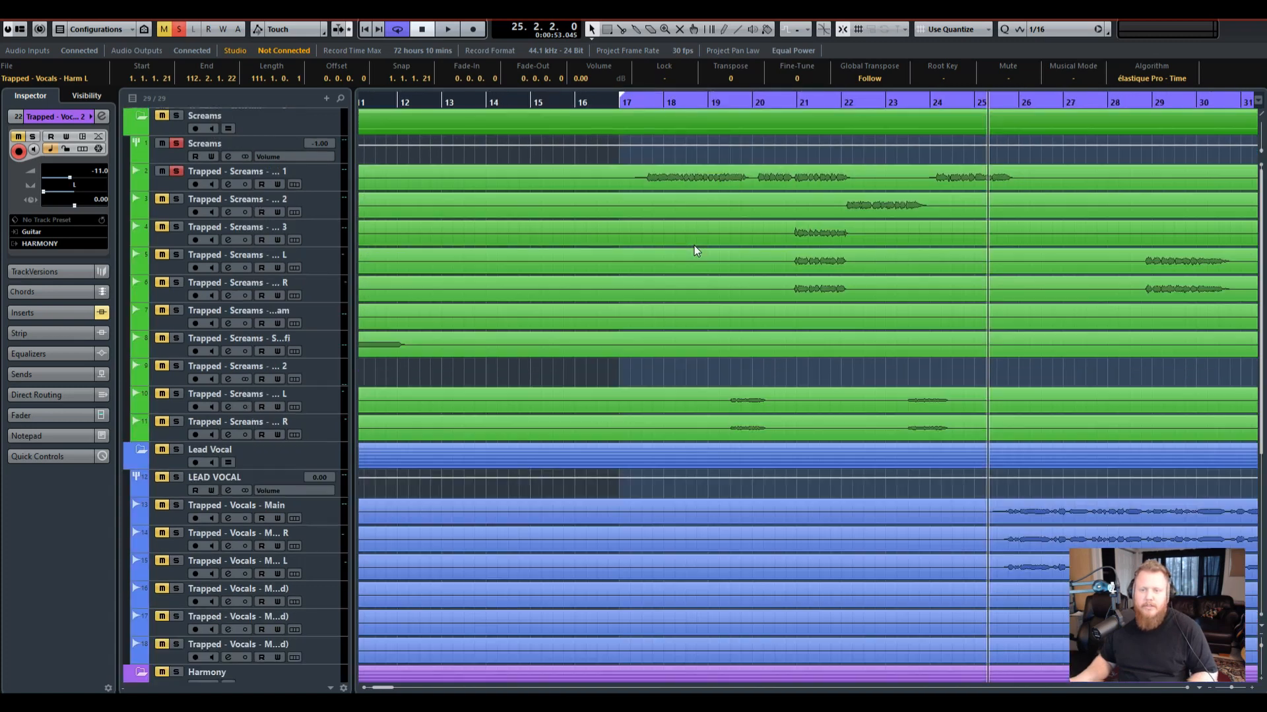
{"action": "left_click", "coordinate": [641, 102]}
{"action": "scroll", "coordinate": [662, 249], "scroll_direction": "up", "scroll_amount": 5}
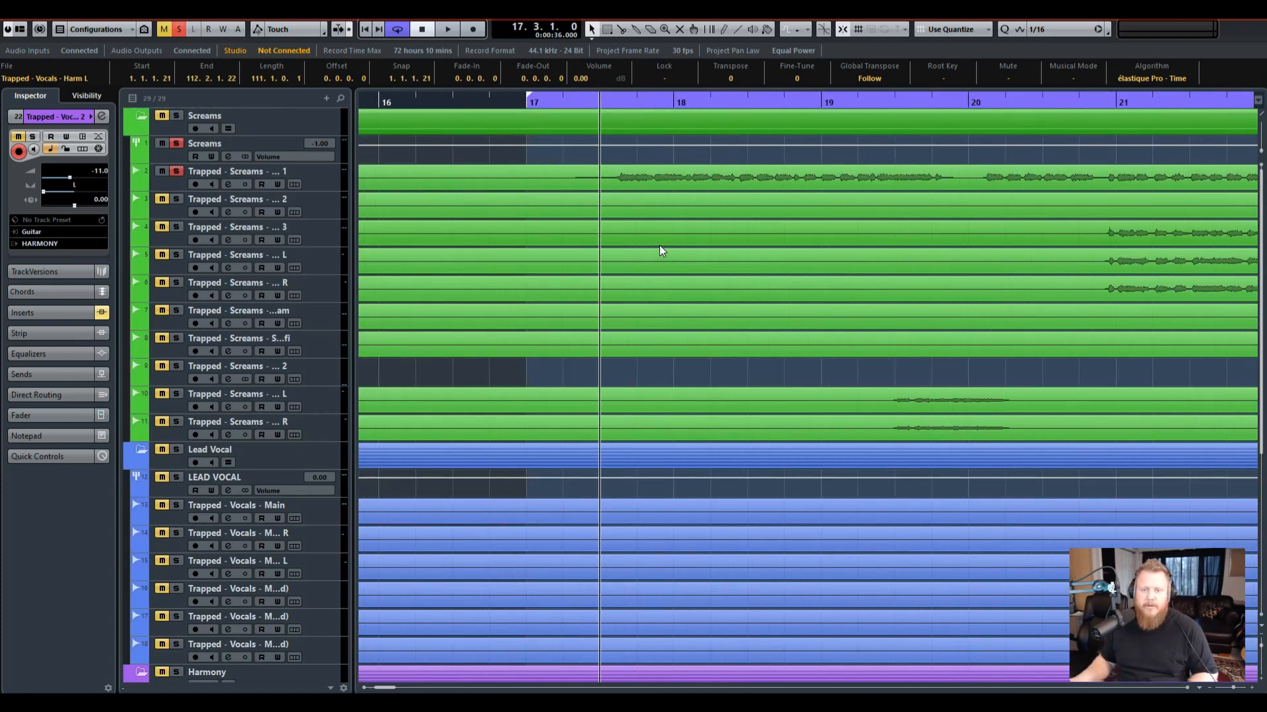
{"action": "scroll", "coordinate": [662, 249], "scroll_direction": "right", "scroll_amount": 2}
{"action": "left_click", "coordinate": [440, 104]}
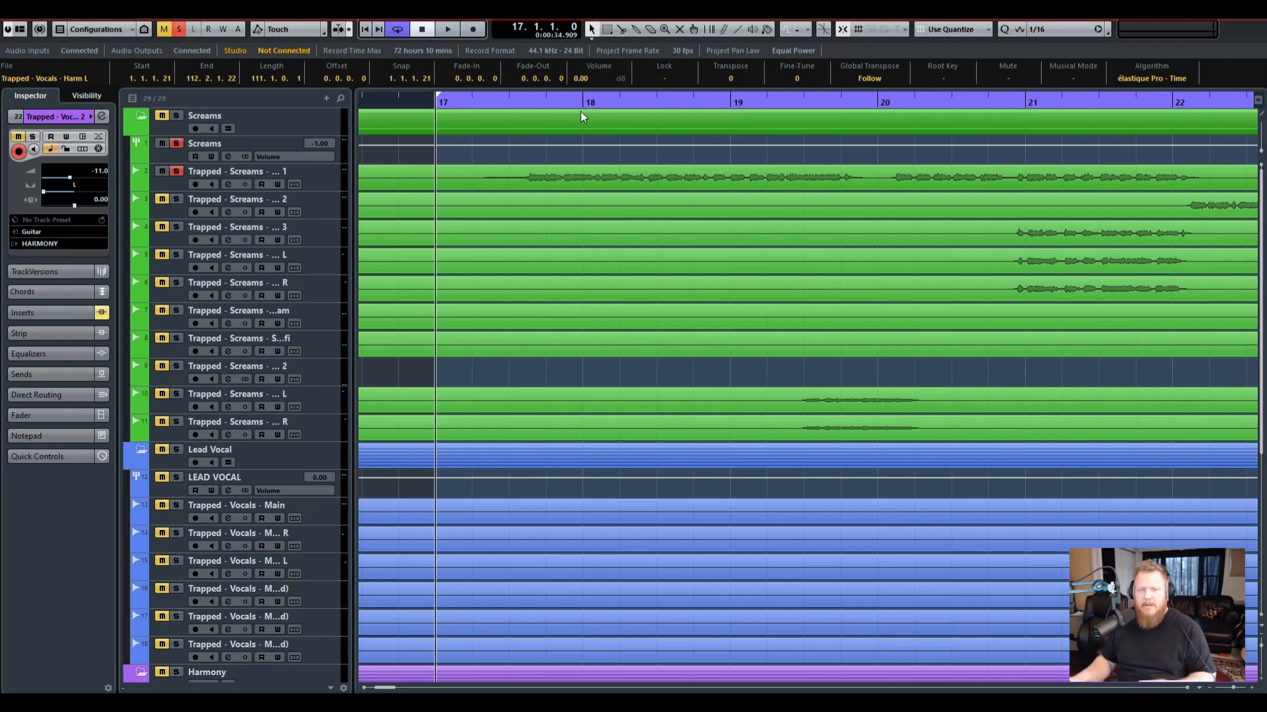
Select the Scream 1 track and audition it in the mixer with its insert effects bypassed
{"action": "left_click", "coordinate": [329, 179]}
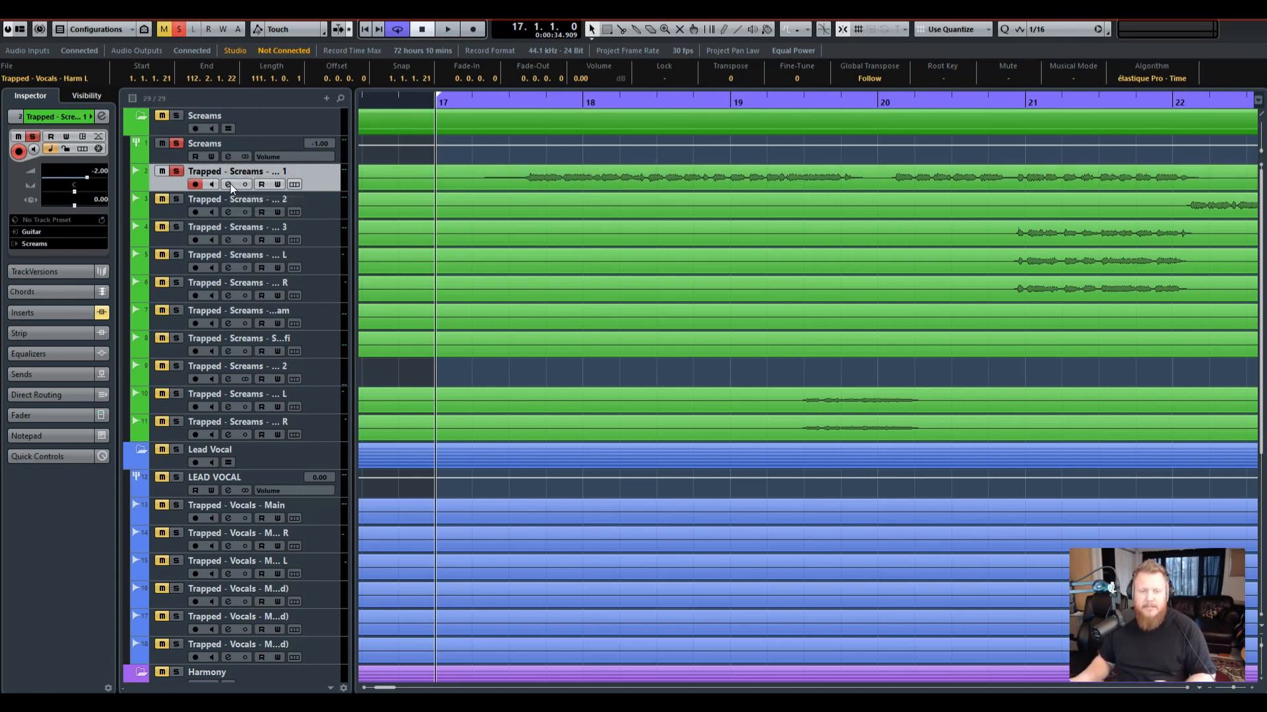
{"action": "key", "text": "F2"}
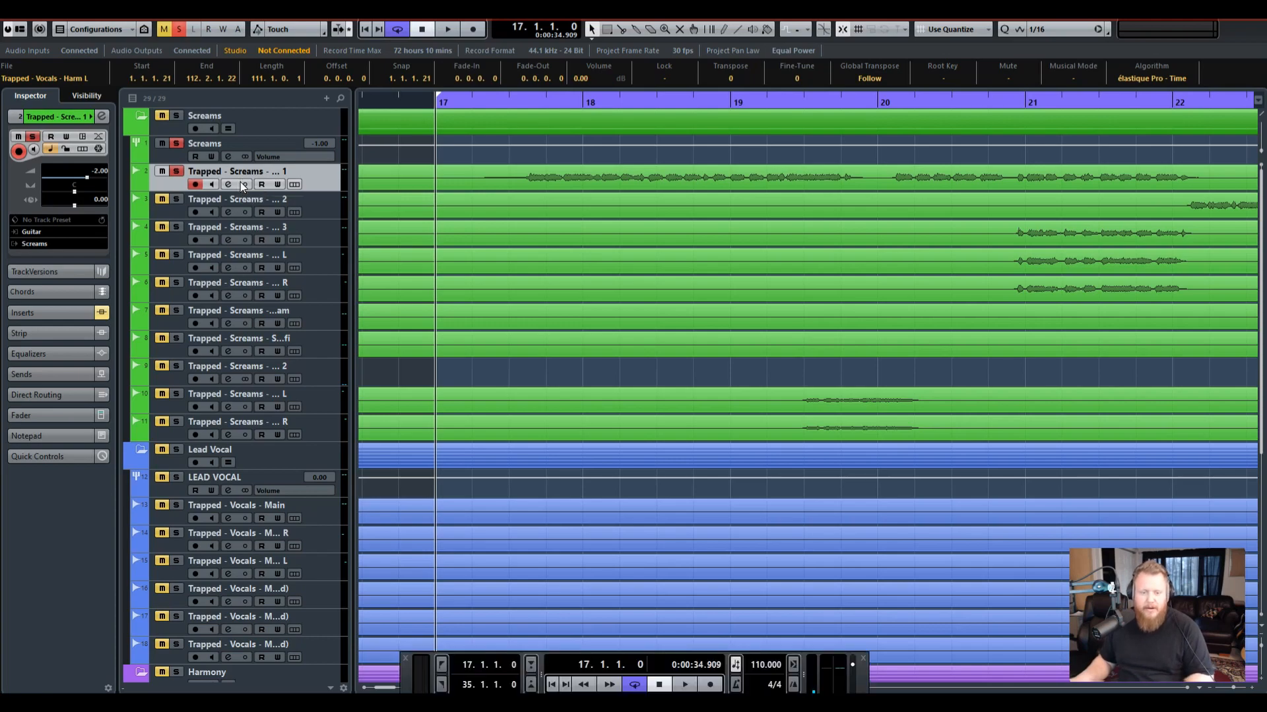
{"action": "key", "text": "F3"}
{"action": "left_click", "coordinate": [266, 308]}
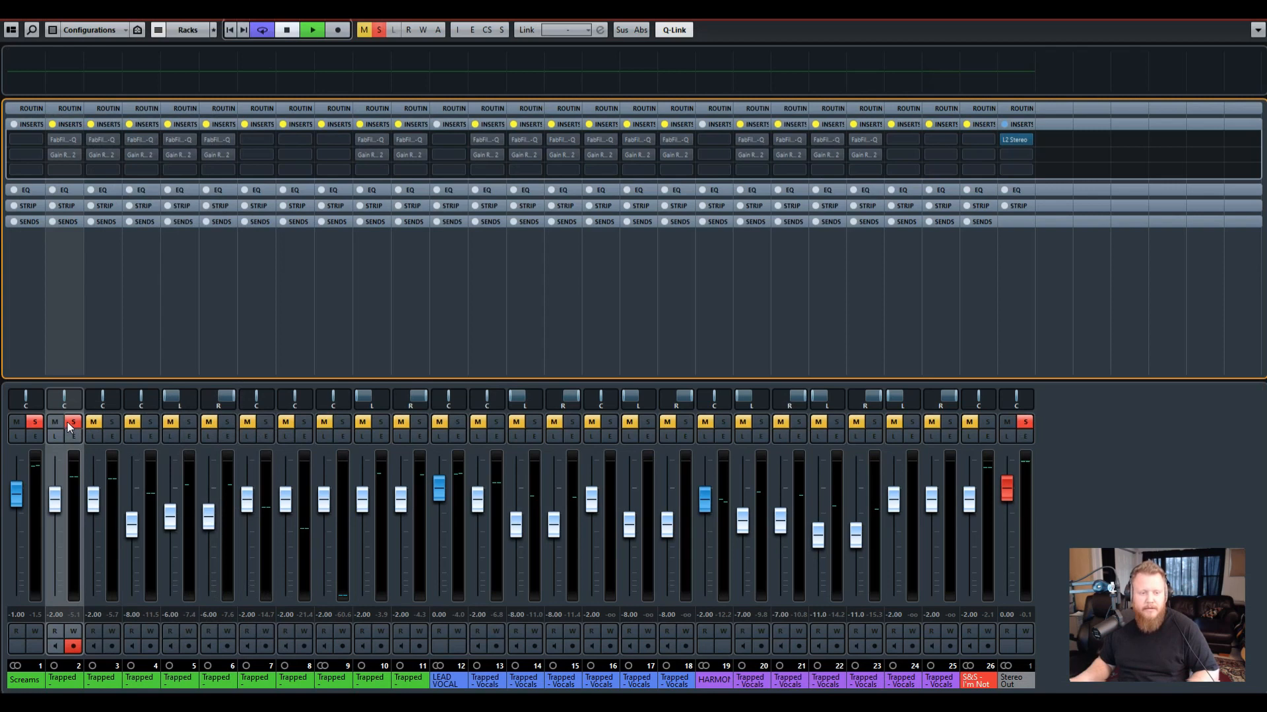
{"action": "key", "text": "space"}
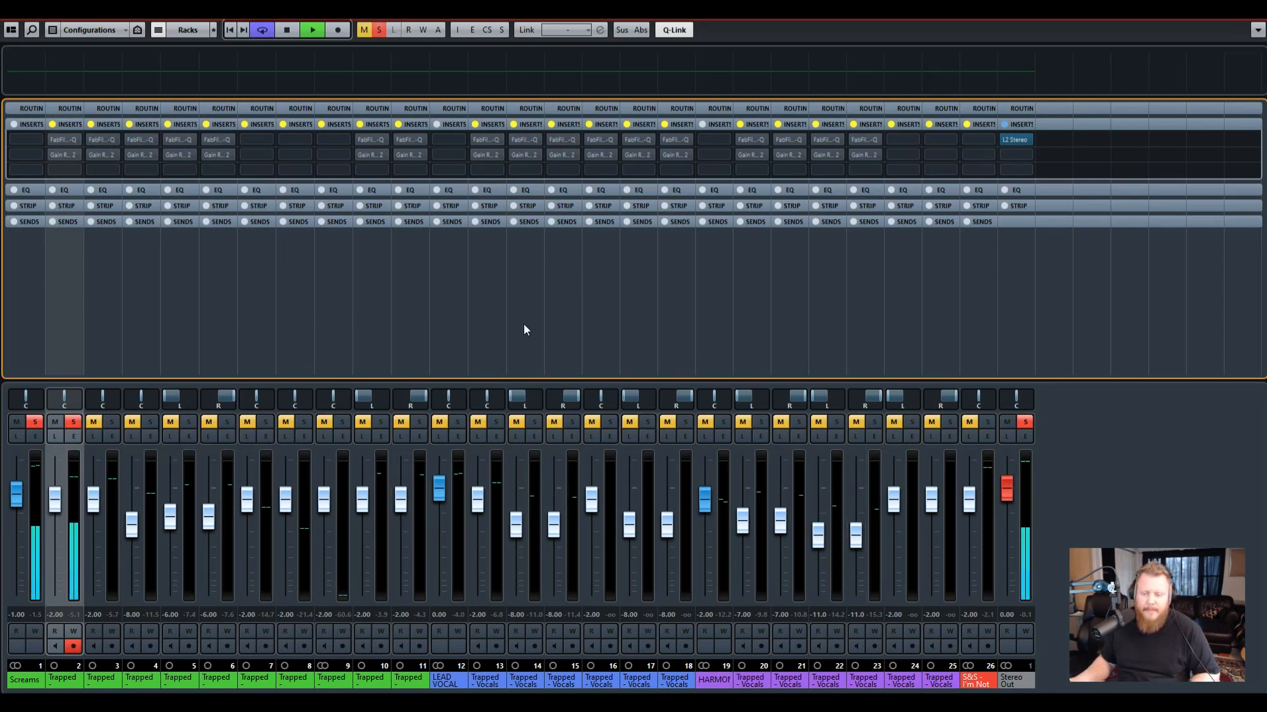
{"action": "key", "text": "space"}
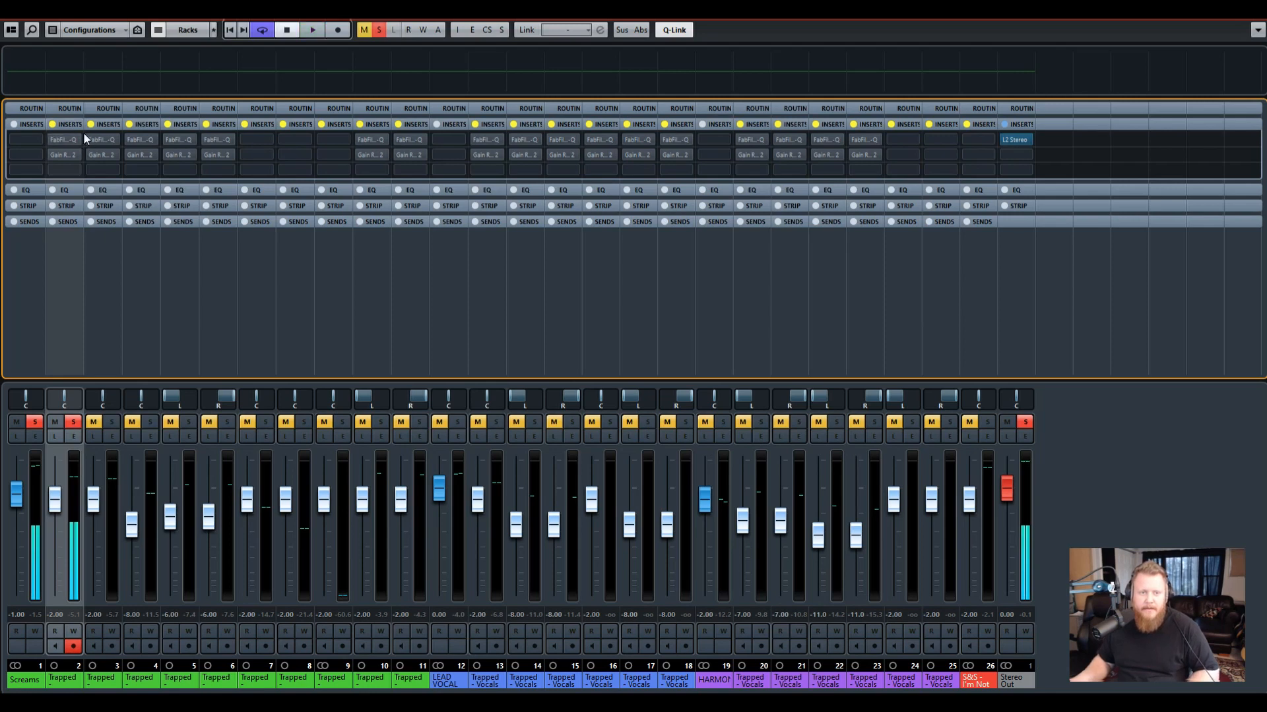
Activate the Gain Reduction 2 insert on Scream 1 and audition the track with the plug-in's interface open
{"action": "left_click", "coordinate": [53, 156]}
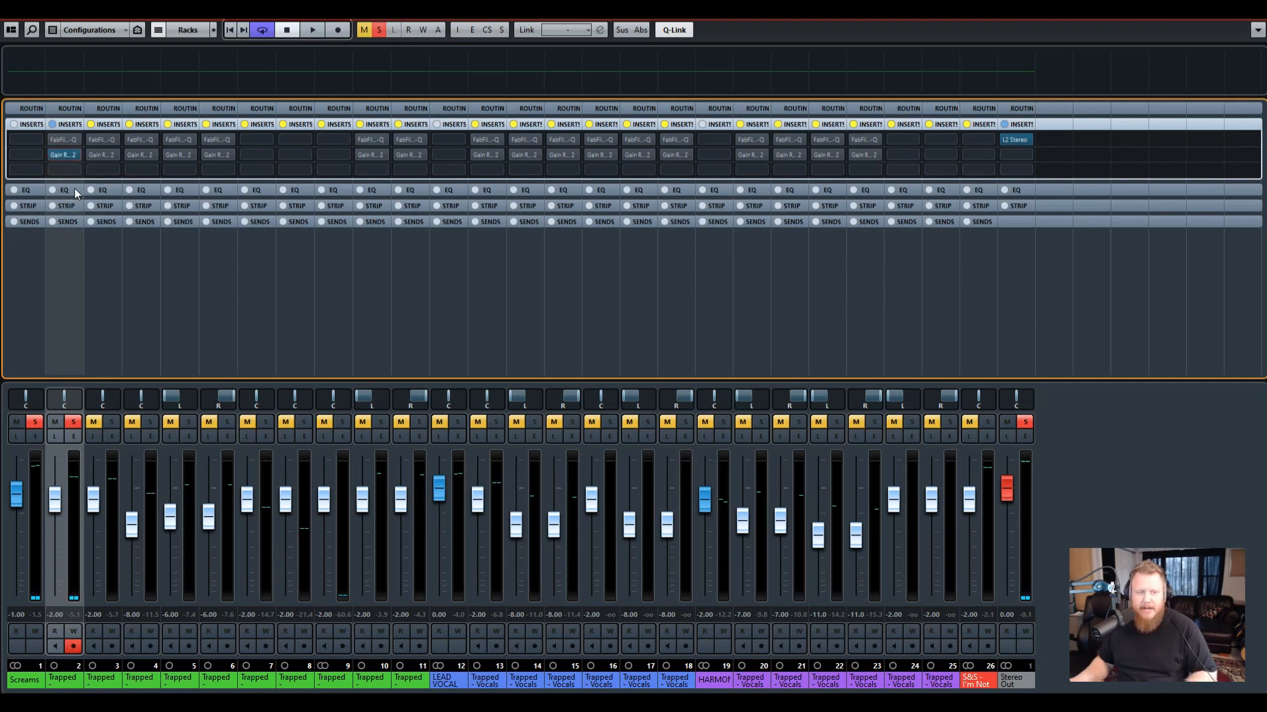
{"action": "key", "text": "space"}
{"action": "left_click", "coordinate": [65, 154]}
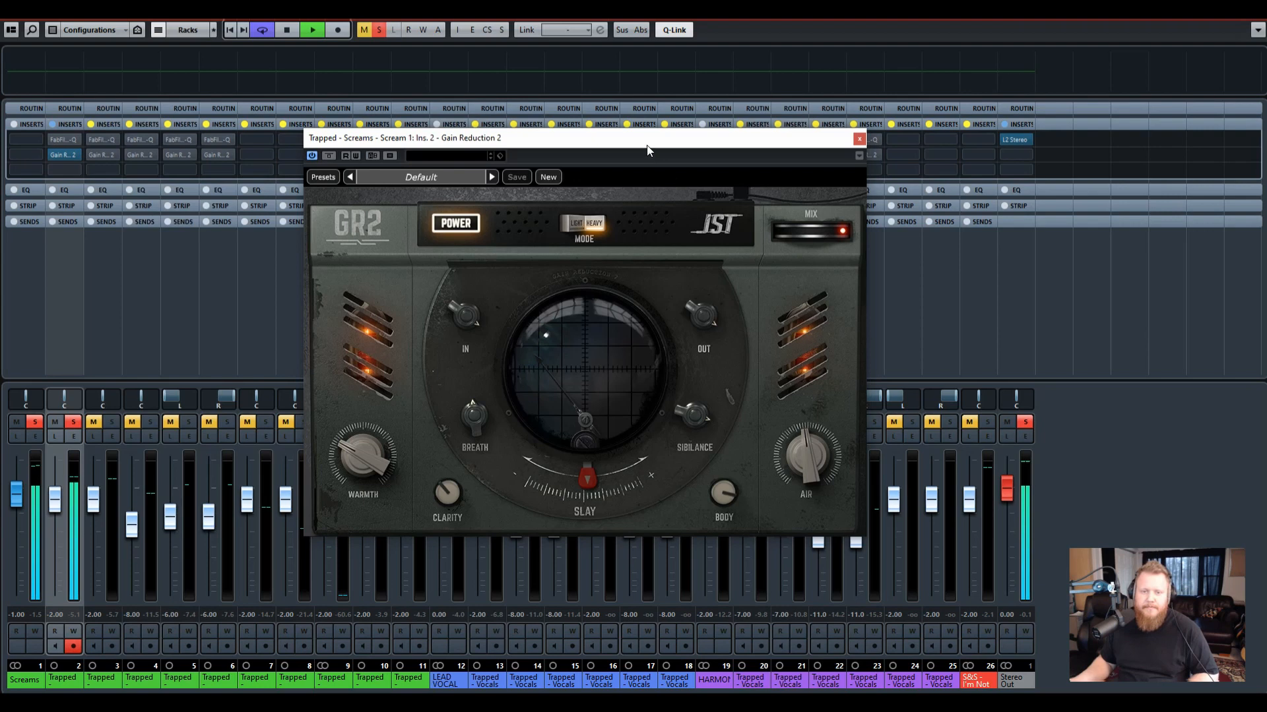
{"action": "left_click_drag", "start_coordinate": [643, 144], "coordinate": [754, 133]}
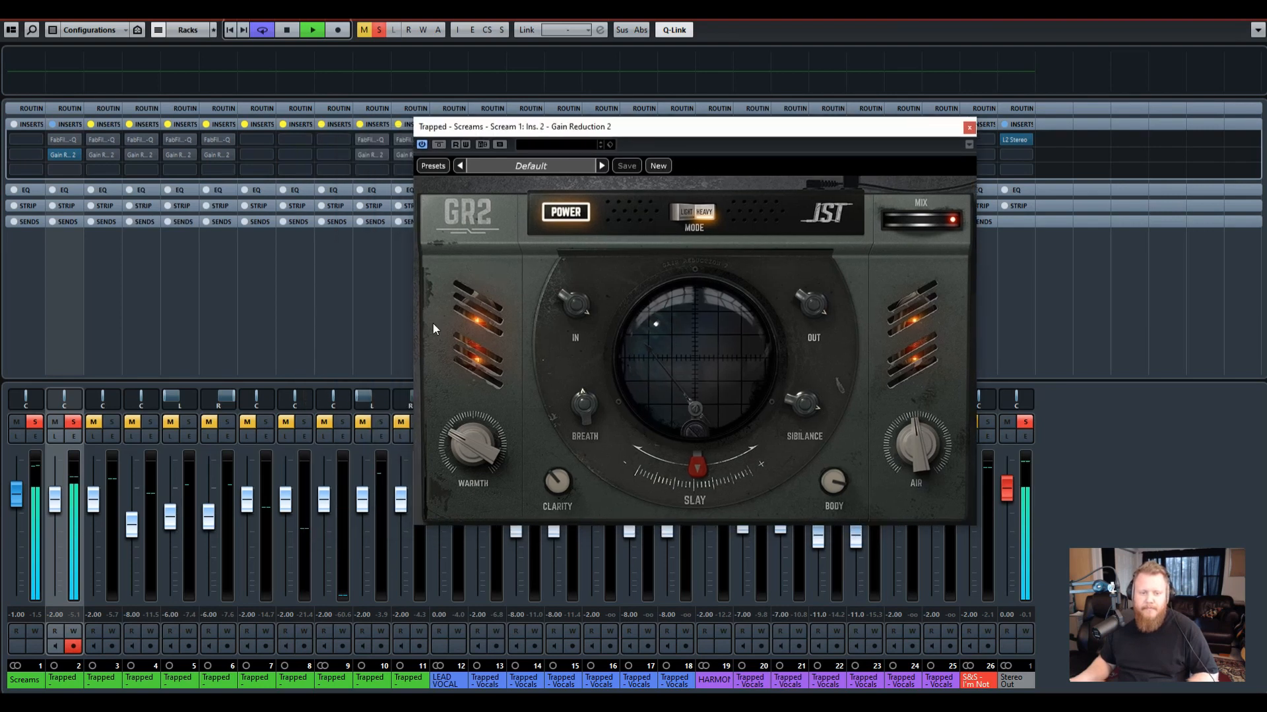
{"action": "key", "text": "space"}
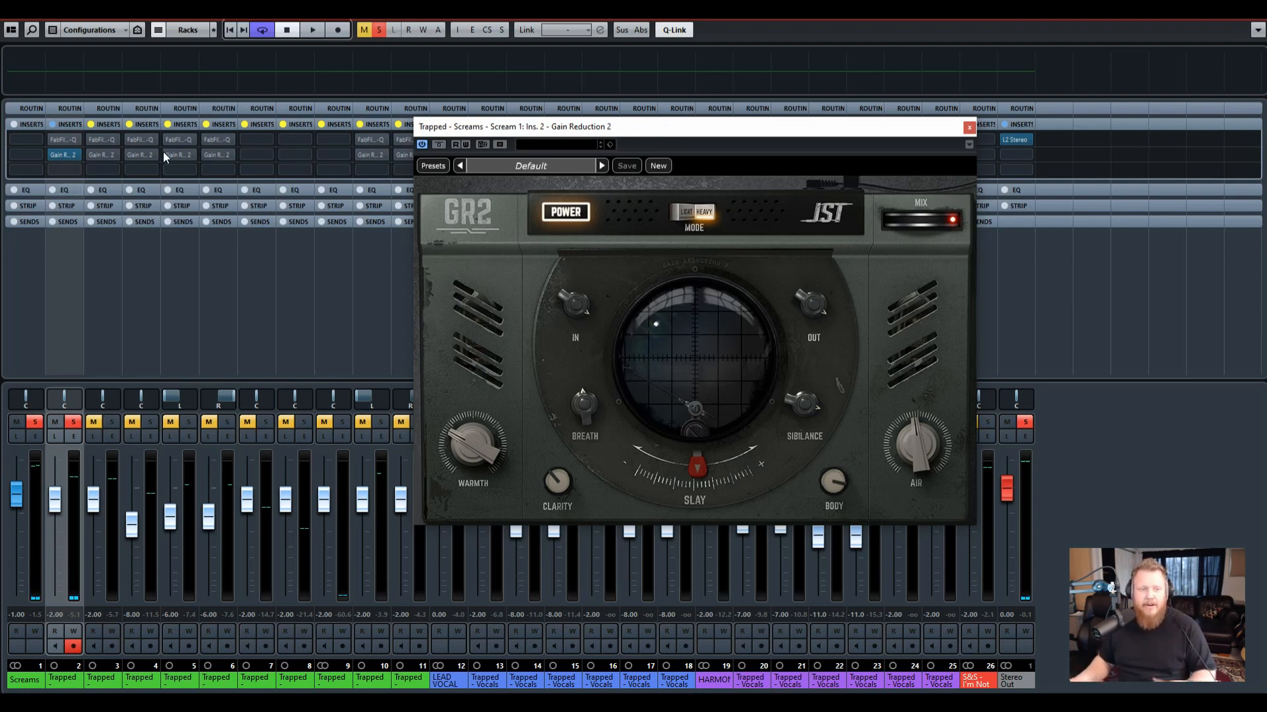
Activate the FabFilter Pro-Q insert on Scream 1 and view its EQ curve
{"action": "double_click", "coordinate": [59, 140]}
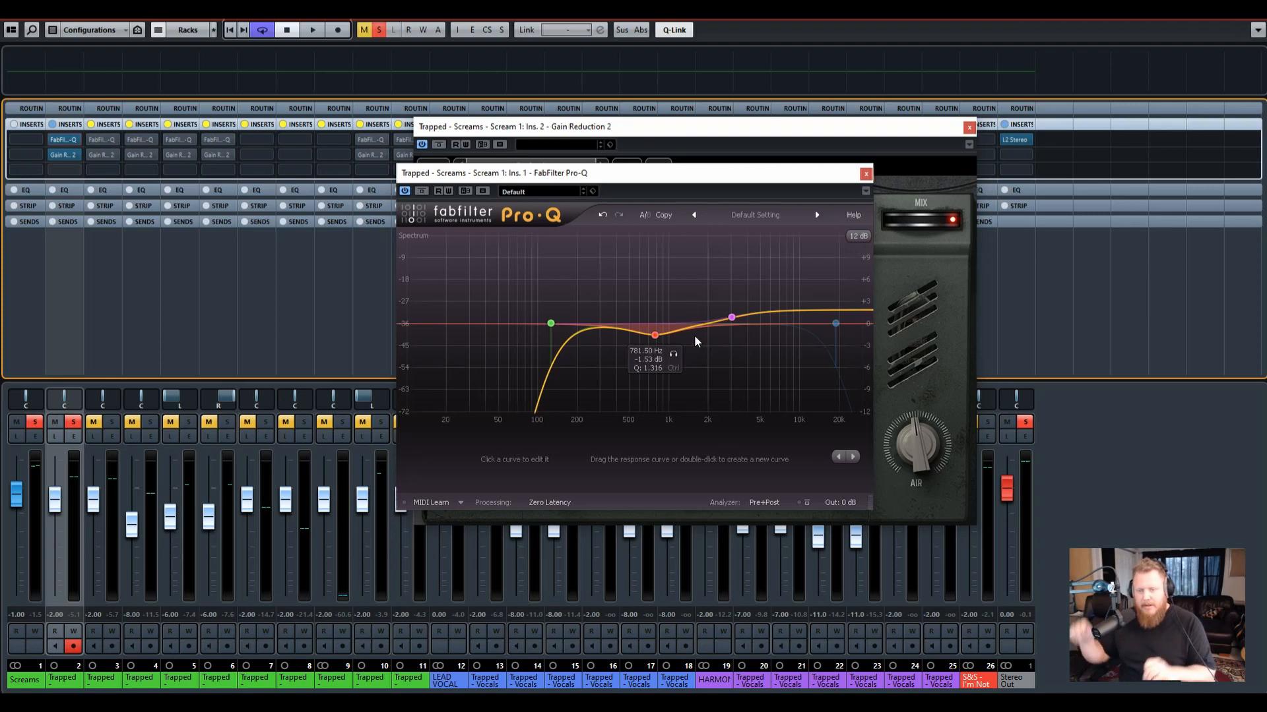
{"action": "left_click", "coordinate": [864, 175]}
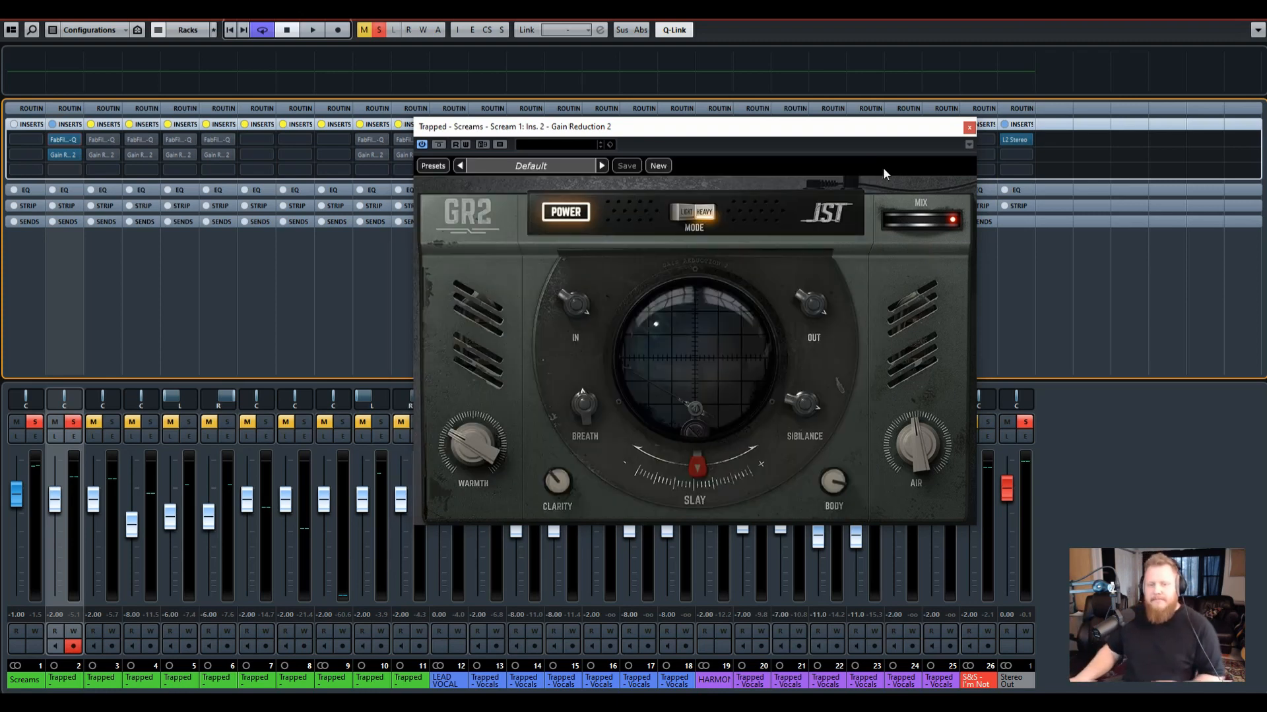
Solo the Scream 2, 3, L and R tracks as well and activate the insert effects on all four
{"action": "left_click", "coordinate": [113, 422]}
{"action": "left_click", "coordinate": [186, 422]}
{"action": "left_click", "coordinate": [227, 422]}
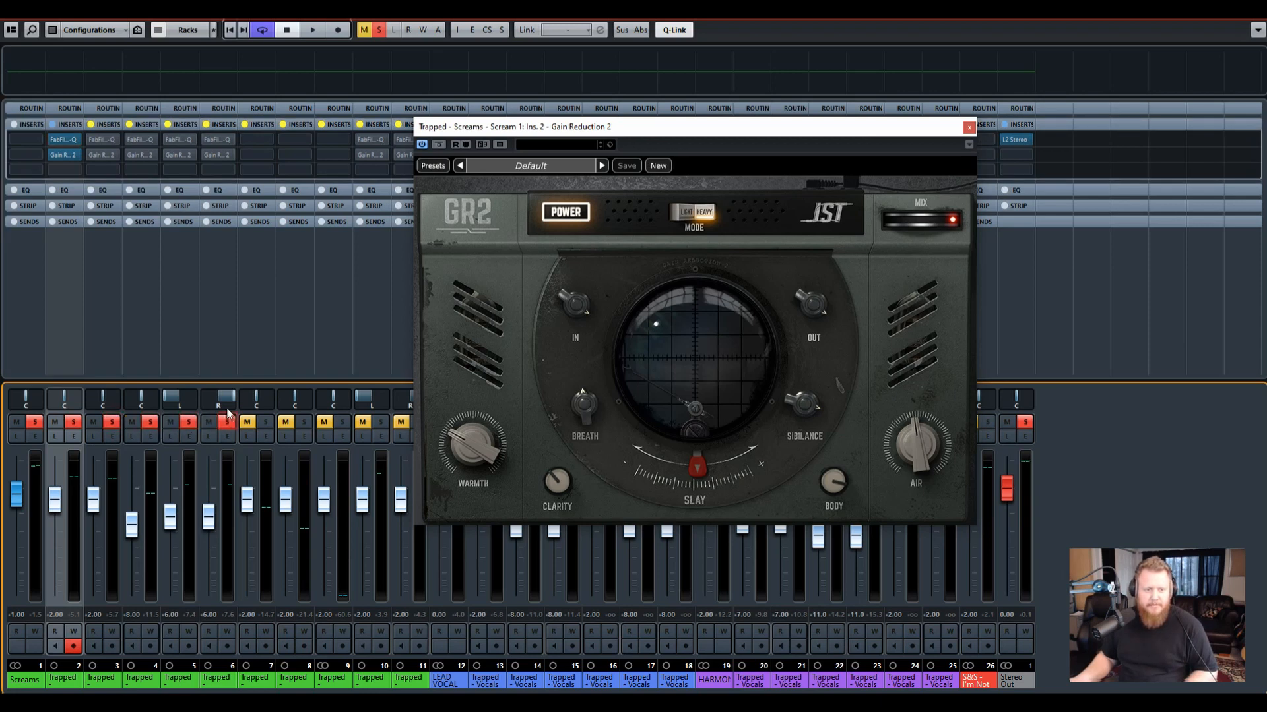
{"action": "left_click", "coordinate": [90, 124]}
{"action": "left_click", "coordinate": [129, 124]}
{"action": "left_click", "coordinate": [169, 124]}
{"action": "left_click", "coordinate": [207, 124]}
Audition the five soloed scream tracks with their inserts active, keeping the plug-in window clear of their mixer channels
{"action": "key", "text": "space"}
{"action": "left_click_drag", "start_coordinate": [630, 132], "coordinate": [684, 160]}
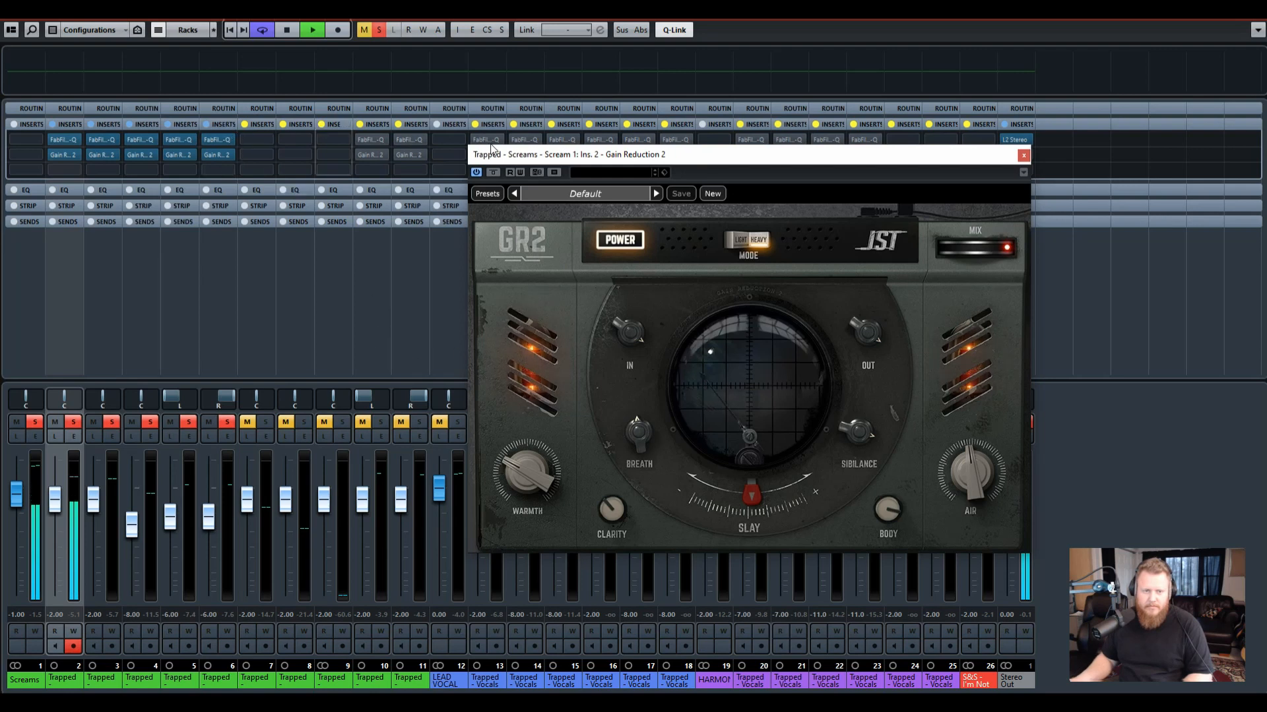
{"action": "left_click_drag", "start_coordinate": [803, 156], "coordinate": [746, 156]}
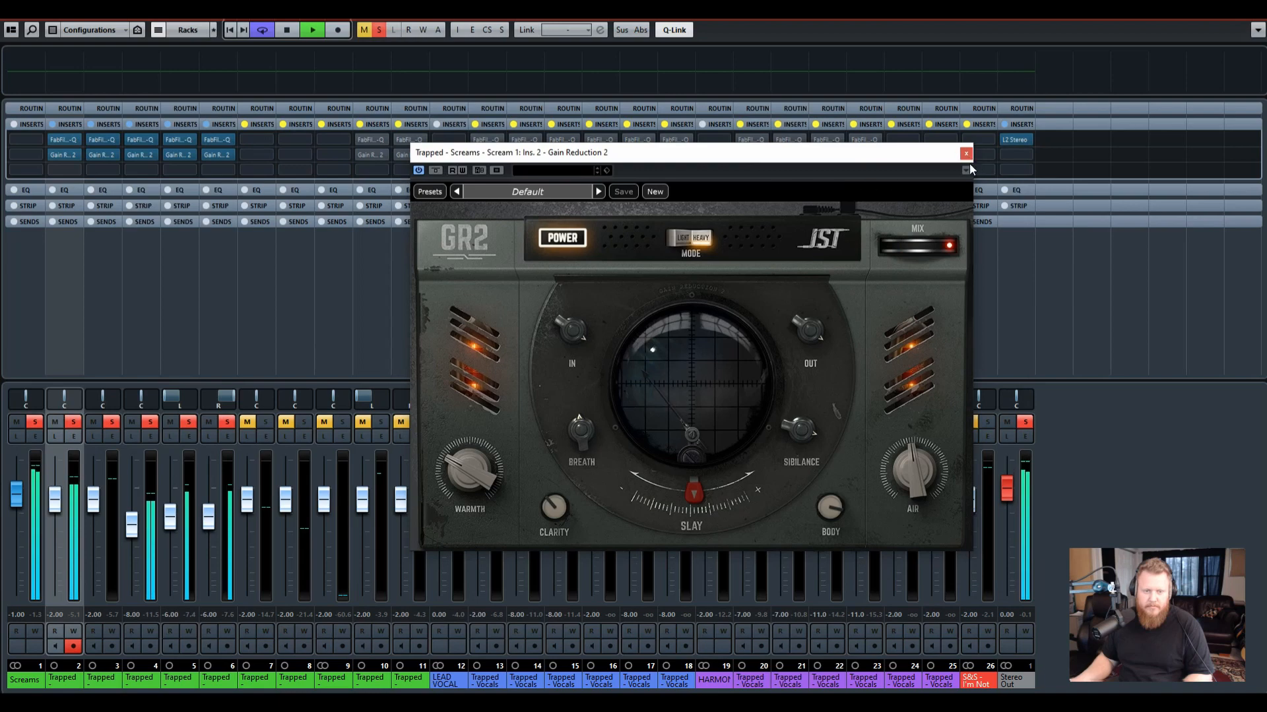
Close the Gain Reduction 2 plug-in and examine the scream parts in the project arrangement from bar 17 onward
{"action": "key", "text": "F3"}
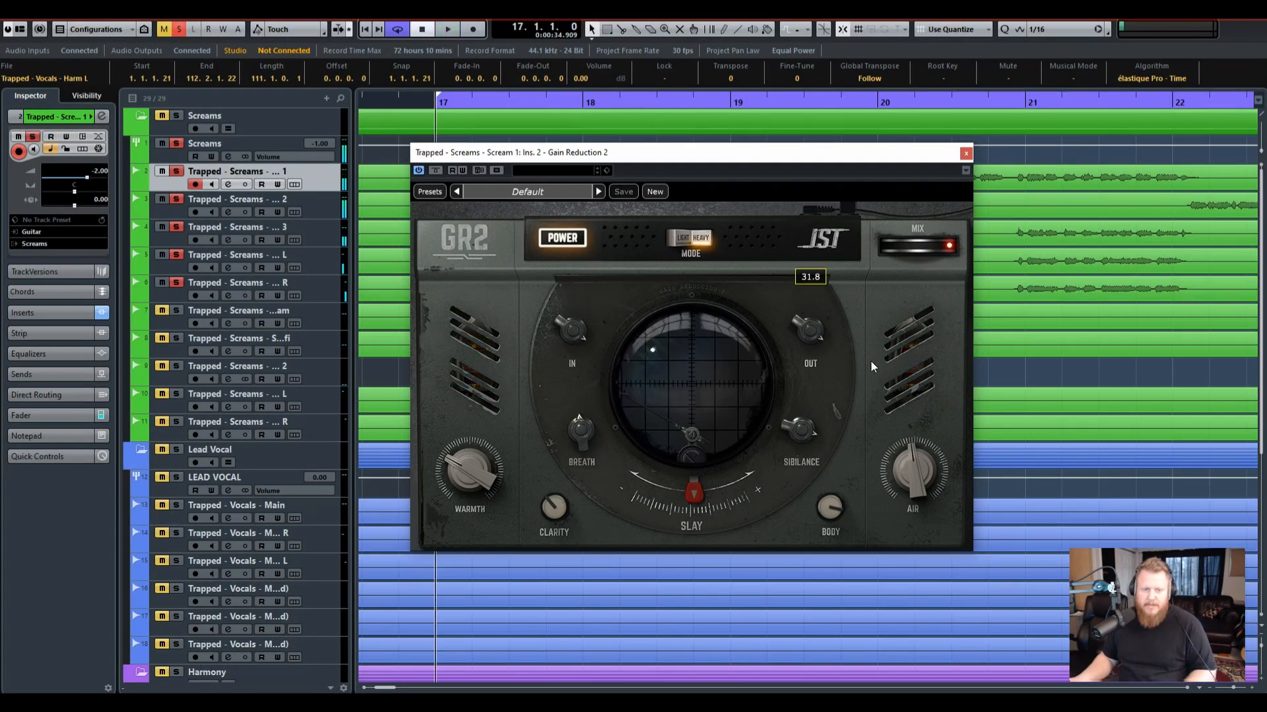
{"action": "scroll", "coordinate": [1019, 385], "scroll_direction": "right", "scroll_amount": 2}
{"action": "left_click_drag", "start_coordinate": [822, 156], "coordinate": [805, 198]}
{"action": "scroll", "coordinate": [1163, 258], "scroll_direction": "down", "scroll_amount": 4}
{"action": "scroll", "coordinate": [1111, 263], "scroll_direction": "down", "scroll_amount": 2}
{"action": "scroll", "coordinate": [1111, 262], "scroll_direction": "right", "scroll_amount": 6}
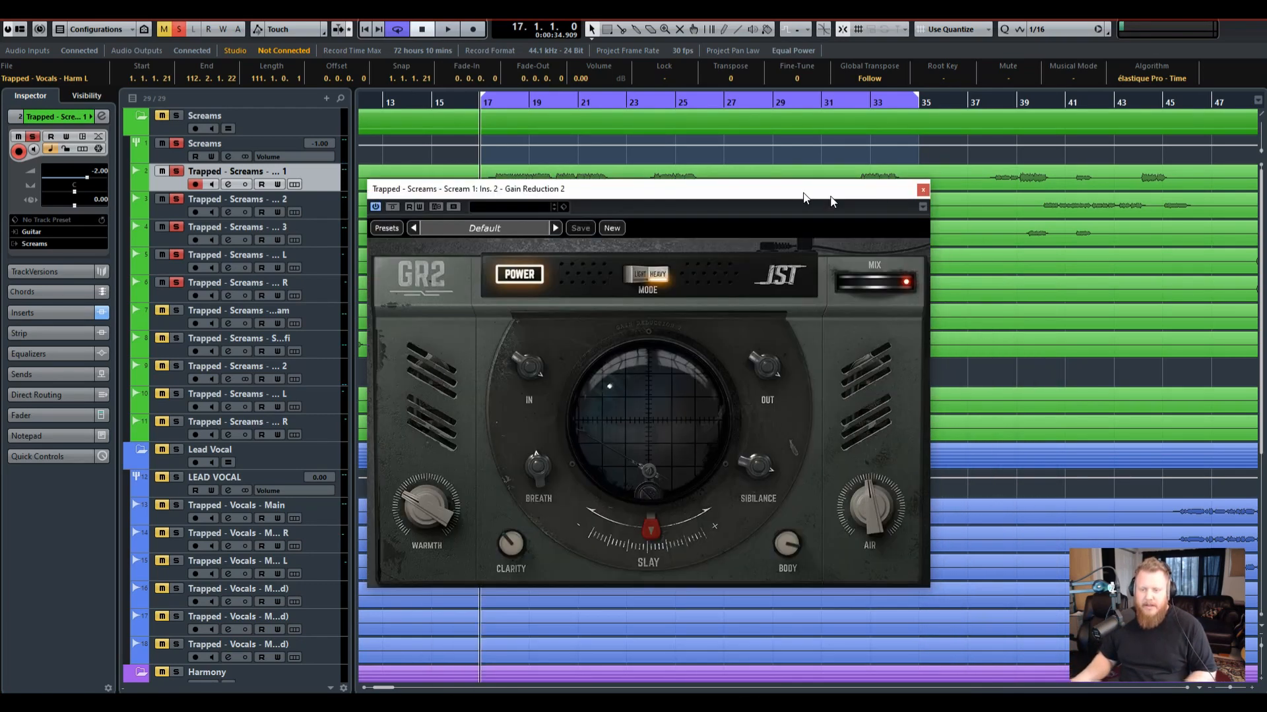
{"action": "left_click", "coordinate": [923, 190]}
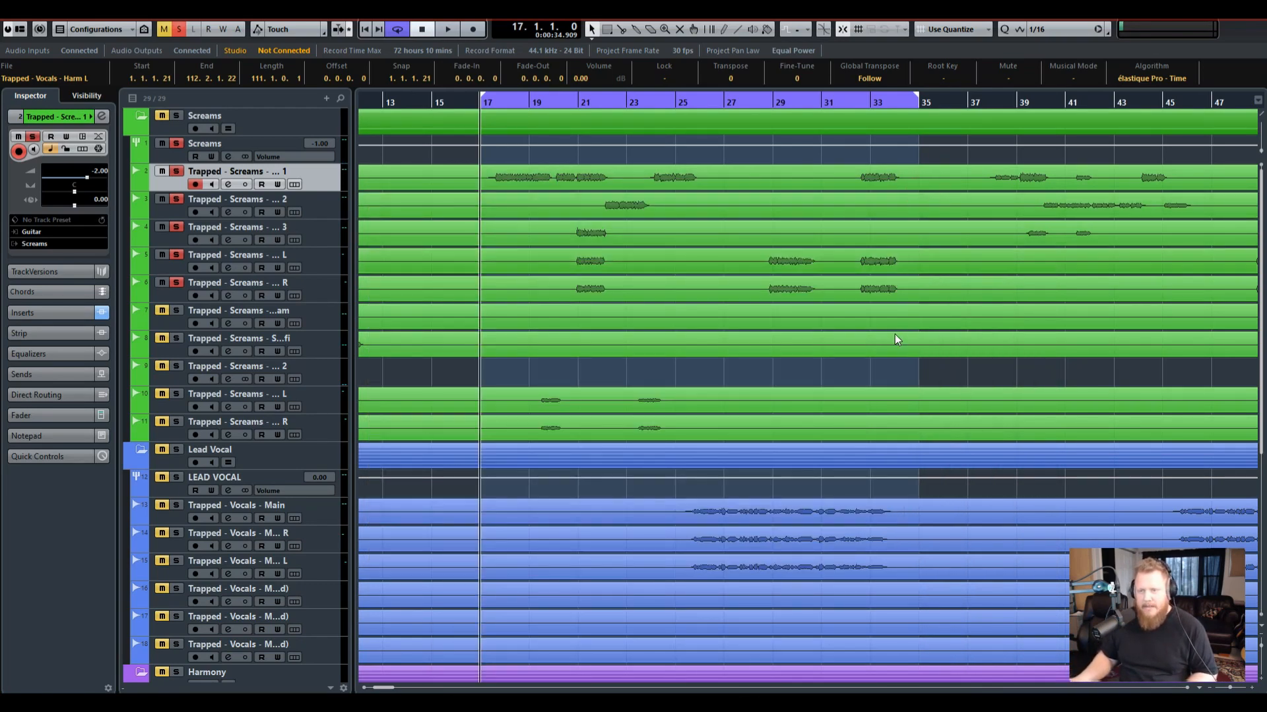
{"action": "scroll", "coordinate": [895, 334], "scroll_direction": "right", "scroll_amount": 3}
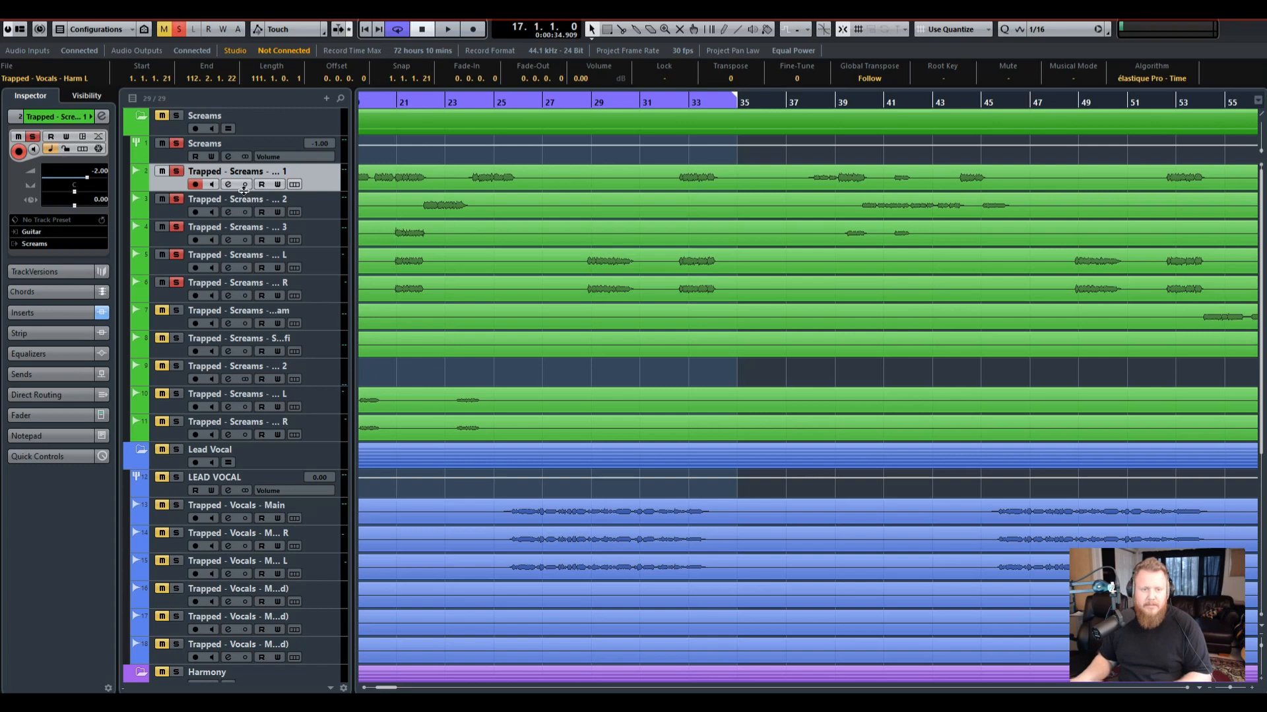
Open the channel settings of the Scream 1 track and bring up its Gain Reduction 2 plug-in
{"action": "left_click", "coordinate": [227, 184]}
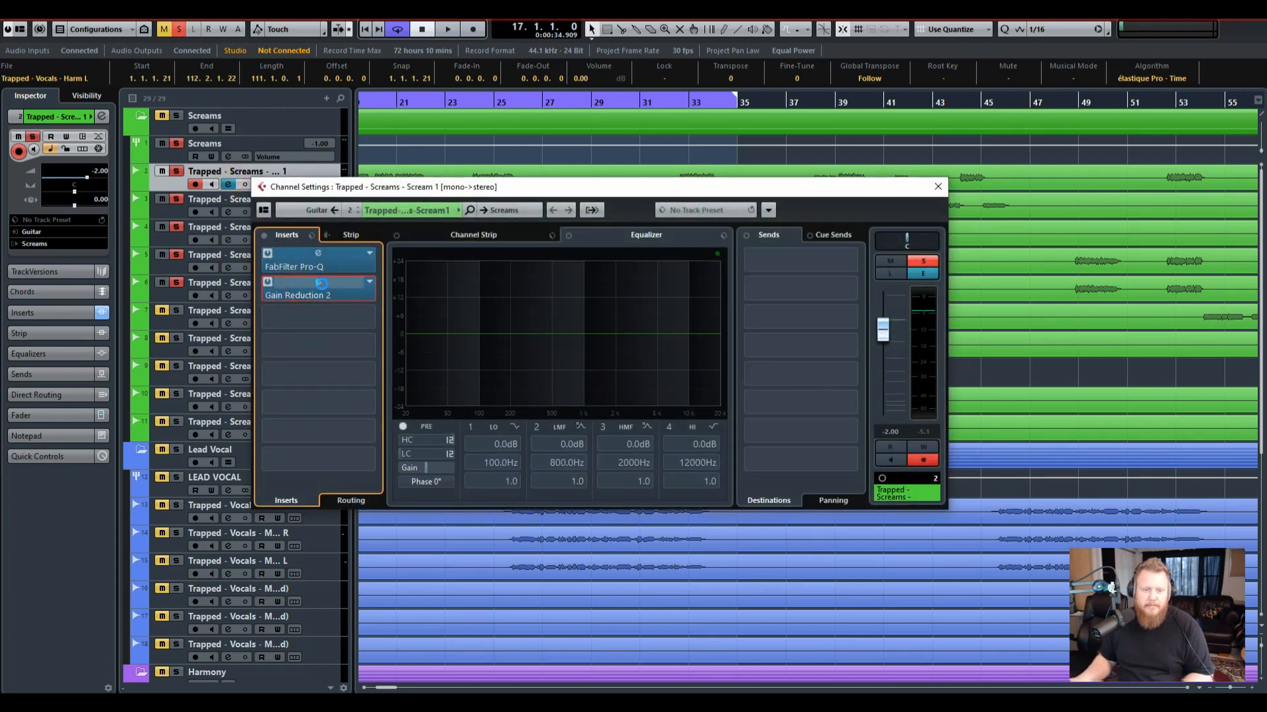
{"action": "left_click", "coordinate": [324, 290]}
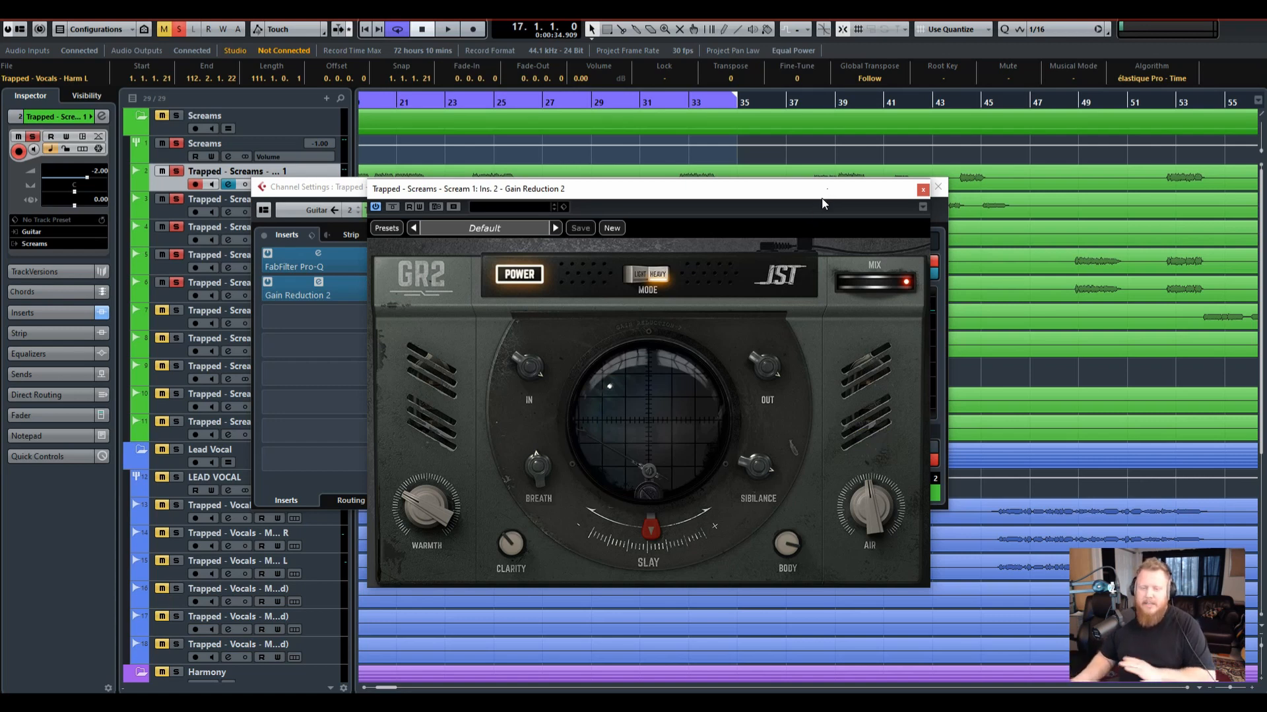
Move the Gain Reduction 2 and channel settings windows of the Scream 1 track apart, and close both
{"action": "left_click_drag", "start_coordinate": [805, 195], "coordinate": [858, 113]}
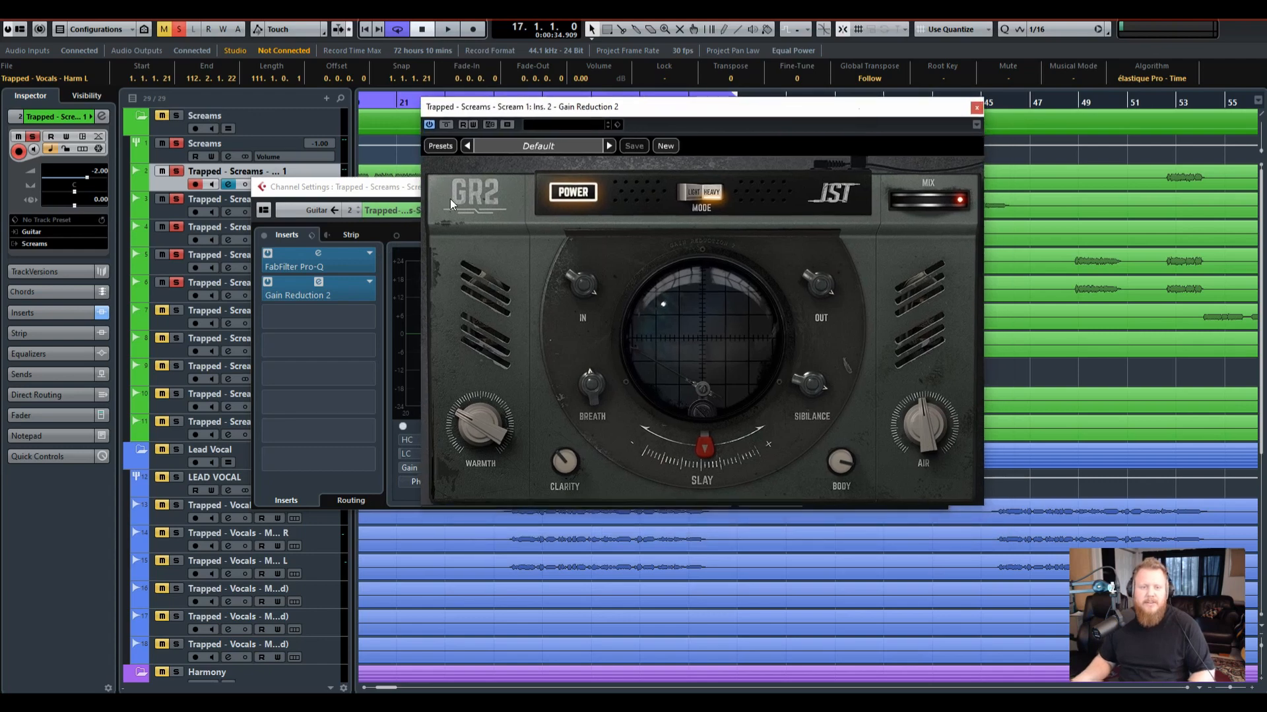
{"action": "left_click_drag", "start_coordinate": [381, 191], "coordinate": [373, 265]}
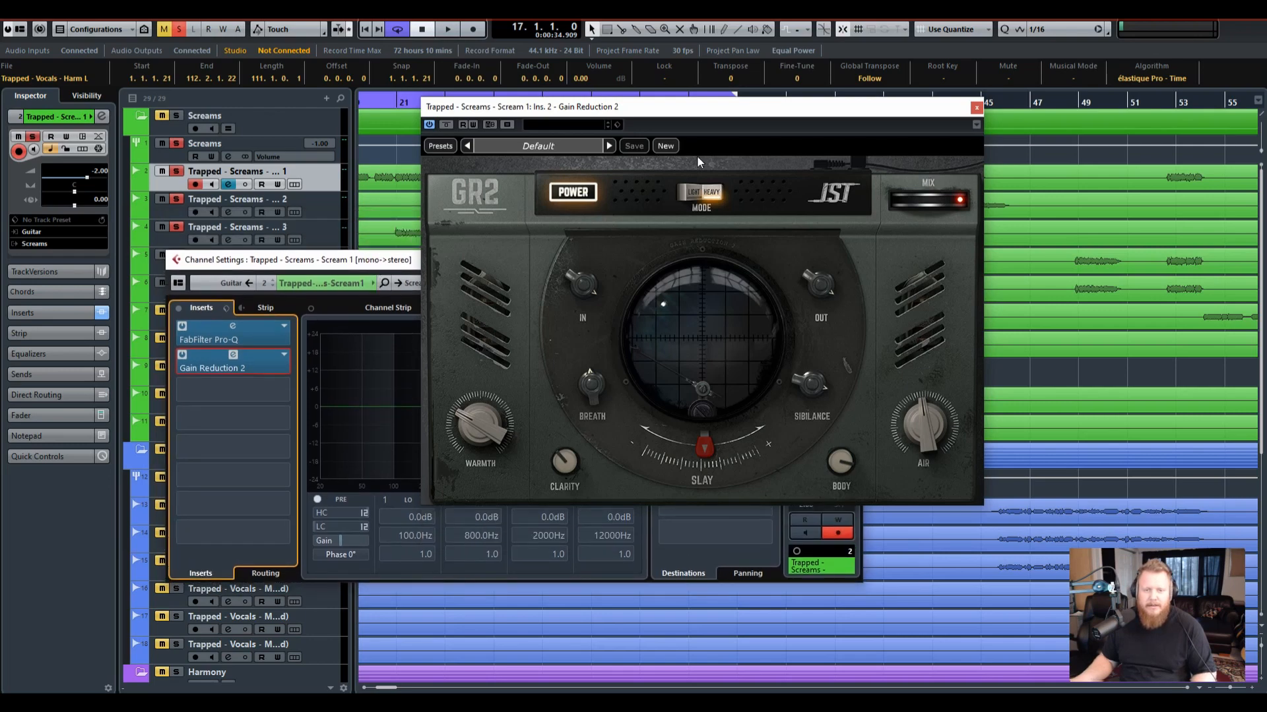
{"action": "left_click_drag", "start_coordinate": [710, 107], "coordinate": [484, 196]}
{"action": "left_click", "coordinate": [748, 201]}
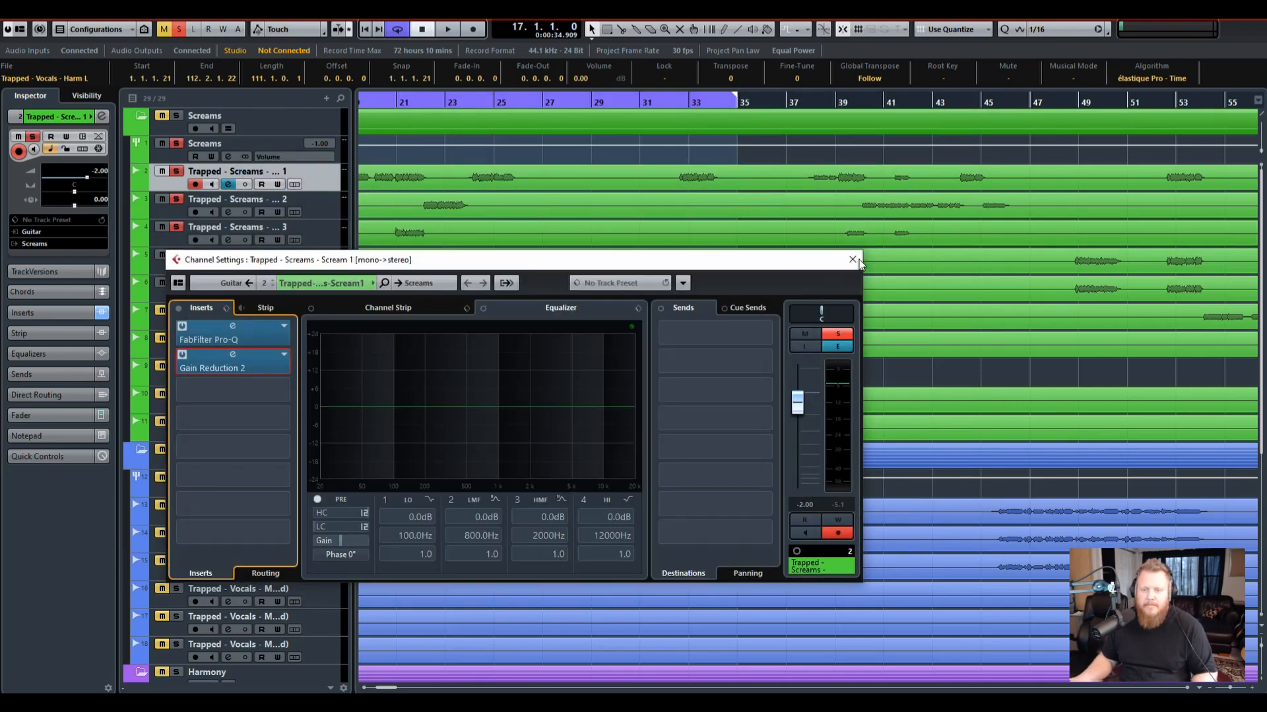
{"action": "left_click", "coordinate": [851, 260]}
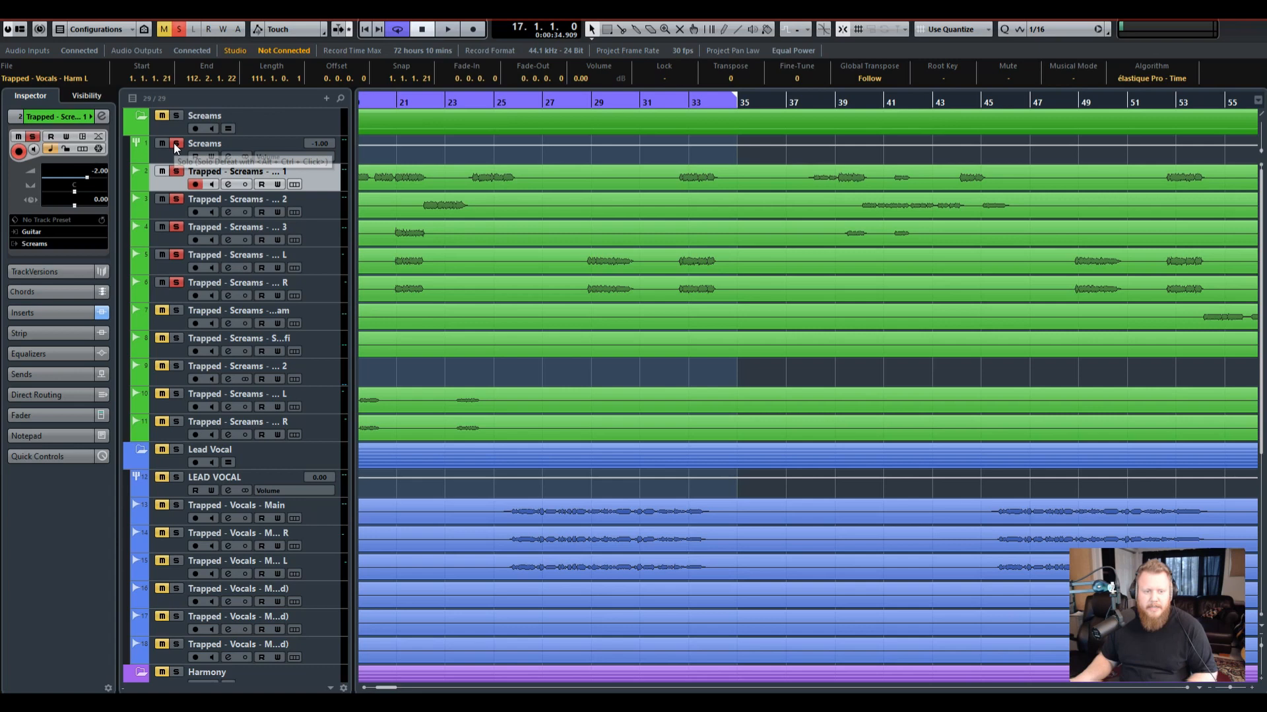
Switch the solo from the scream tracks to the main lead vocal track and set the playback position to about bar 25
{"action": "left_click", "coordinate": [174, 144]}
{"action": "left_click", "coordinate": [178, 505]}
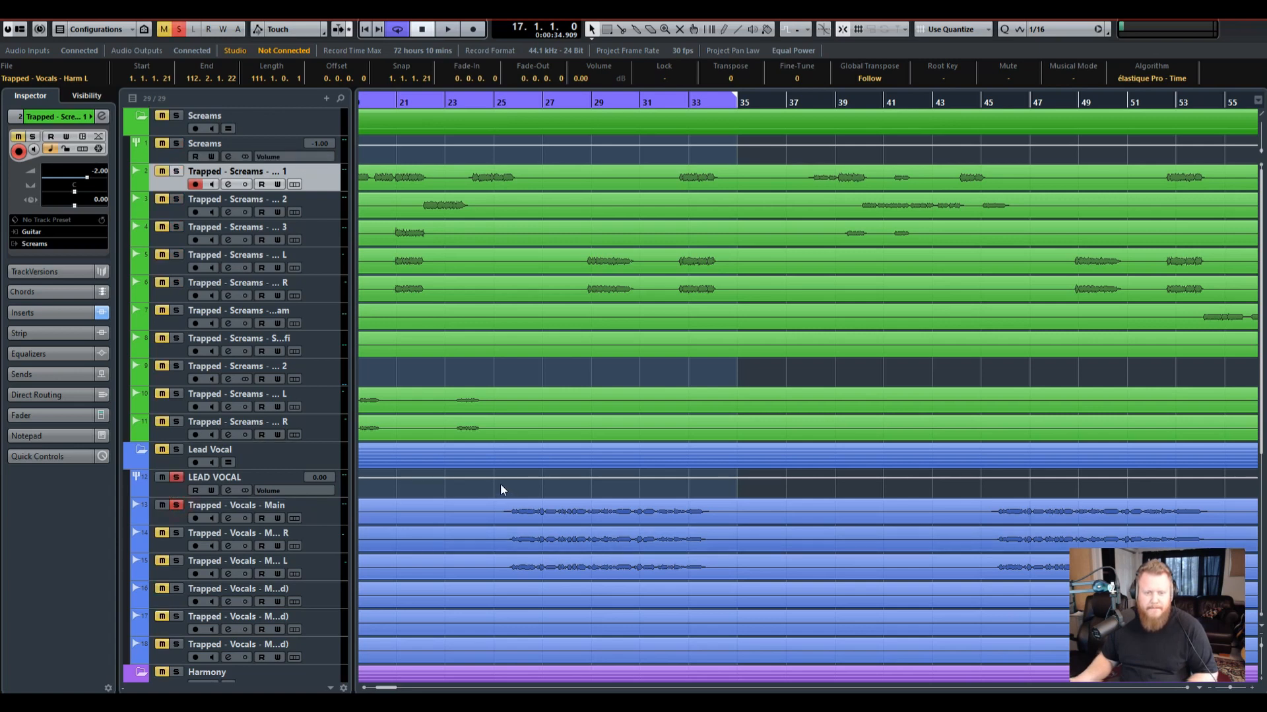
{"action": "left_click", "coordinate": [501, 491]}
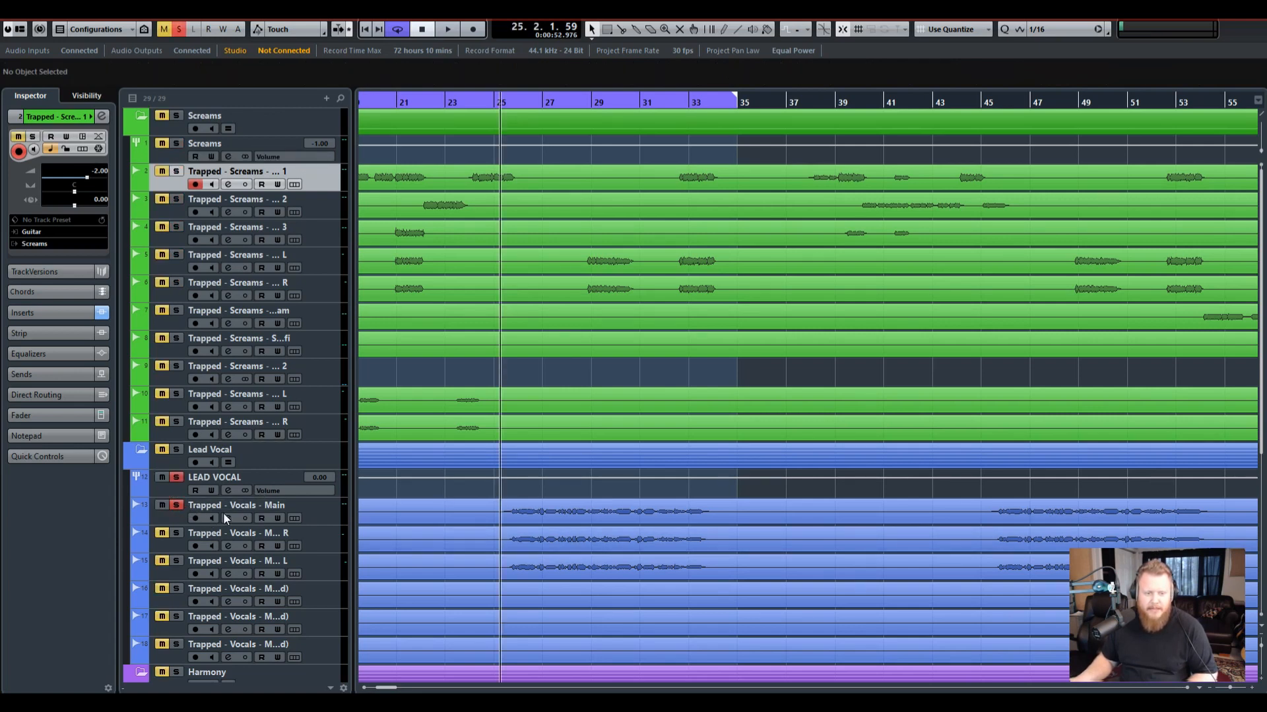
{"action": "left_click", "coordinate": [228, 518]}
{"action": "left_click", "coordinate": [852, 258]}
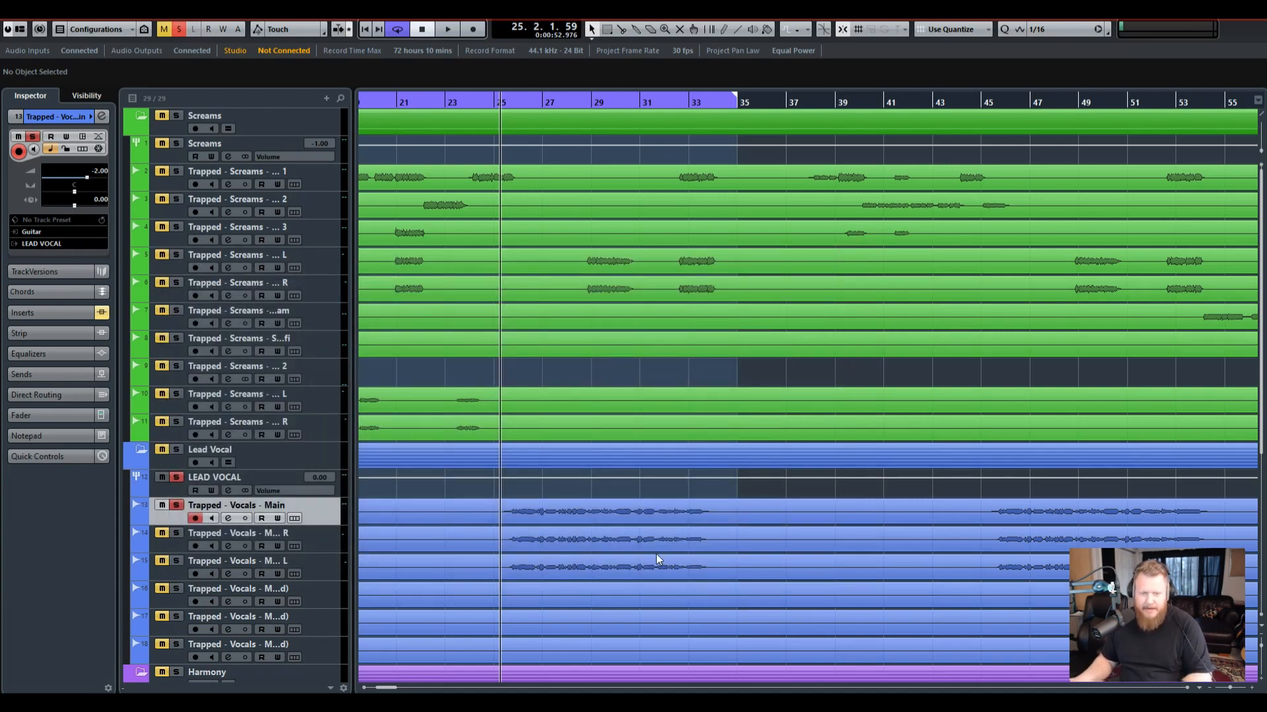
Activate only the FabFilter Pro-Q inserts on lead vocal channels 13 to 18 in the mixer and audition the main vocal
{"action": "key", "text": "F3"}
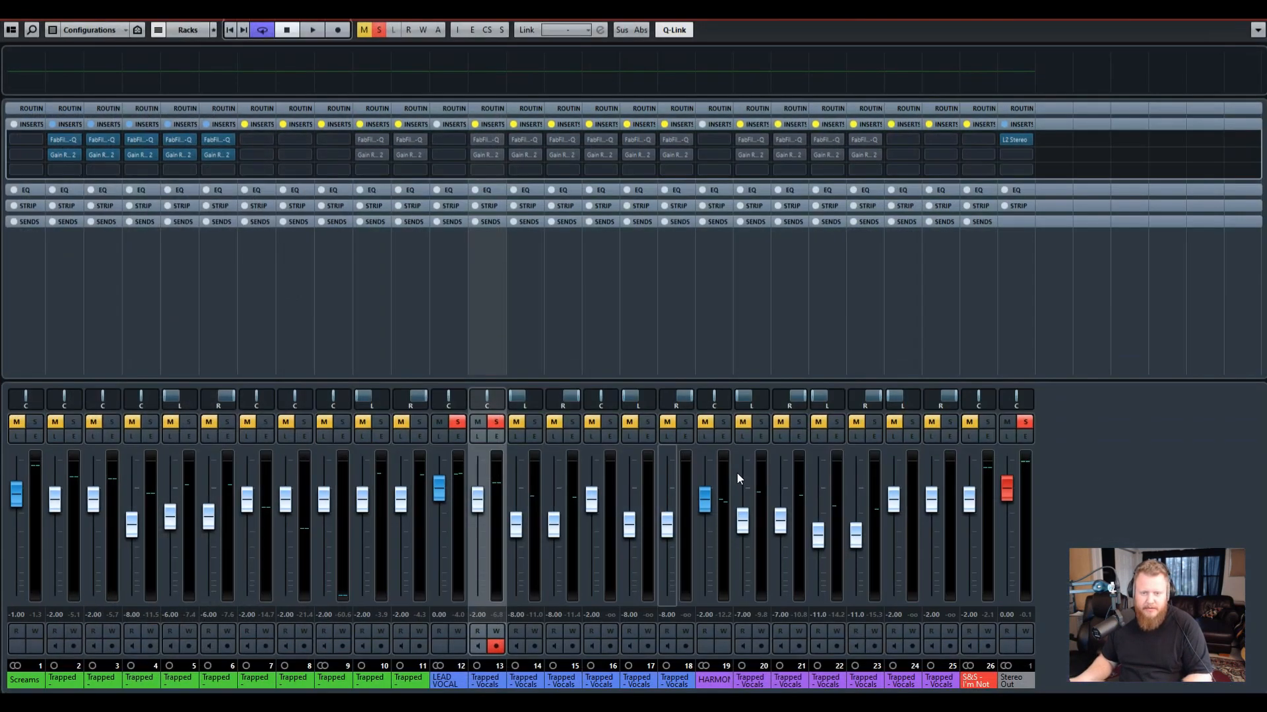
{"action": "left_click", "coordinate": [478, 139]}
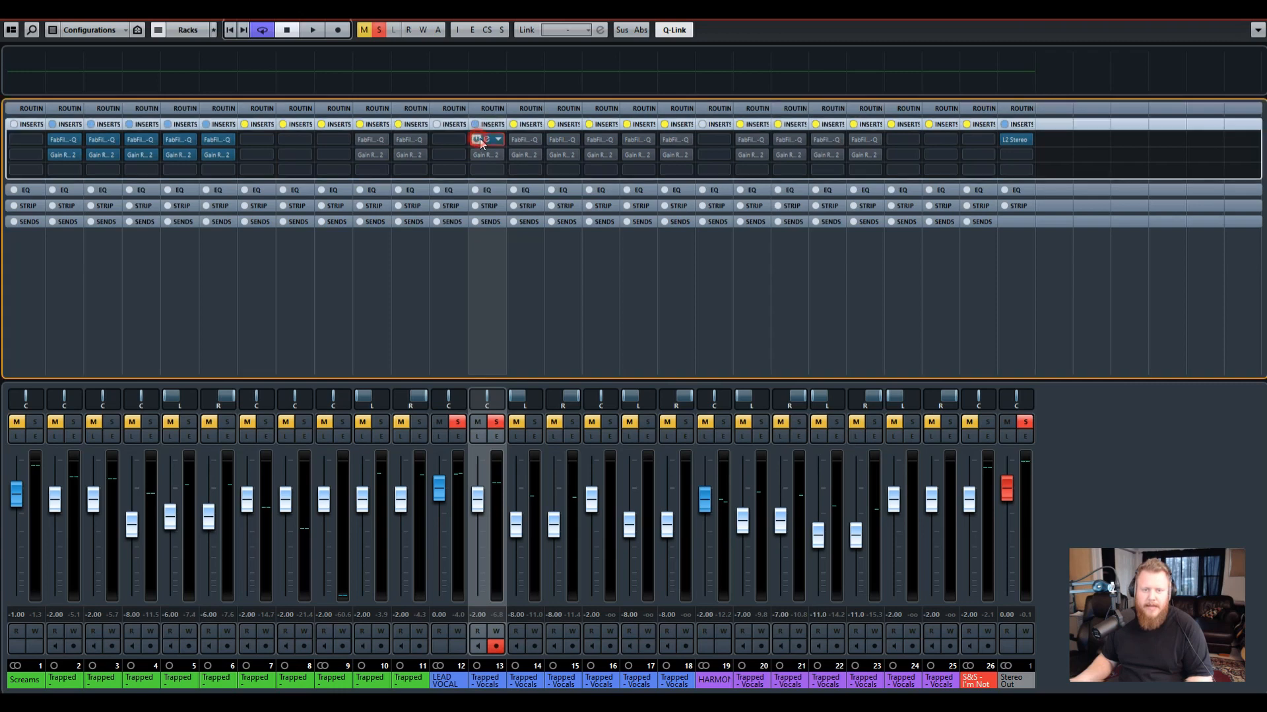
{"action": "left_click", "coordinate": [553, 139]}
{"action": "left_click", "coordinate": [590, 139]}
{"action": "left_click", "coordinate": [666, 139]}
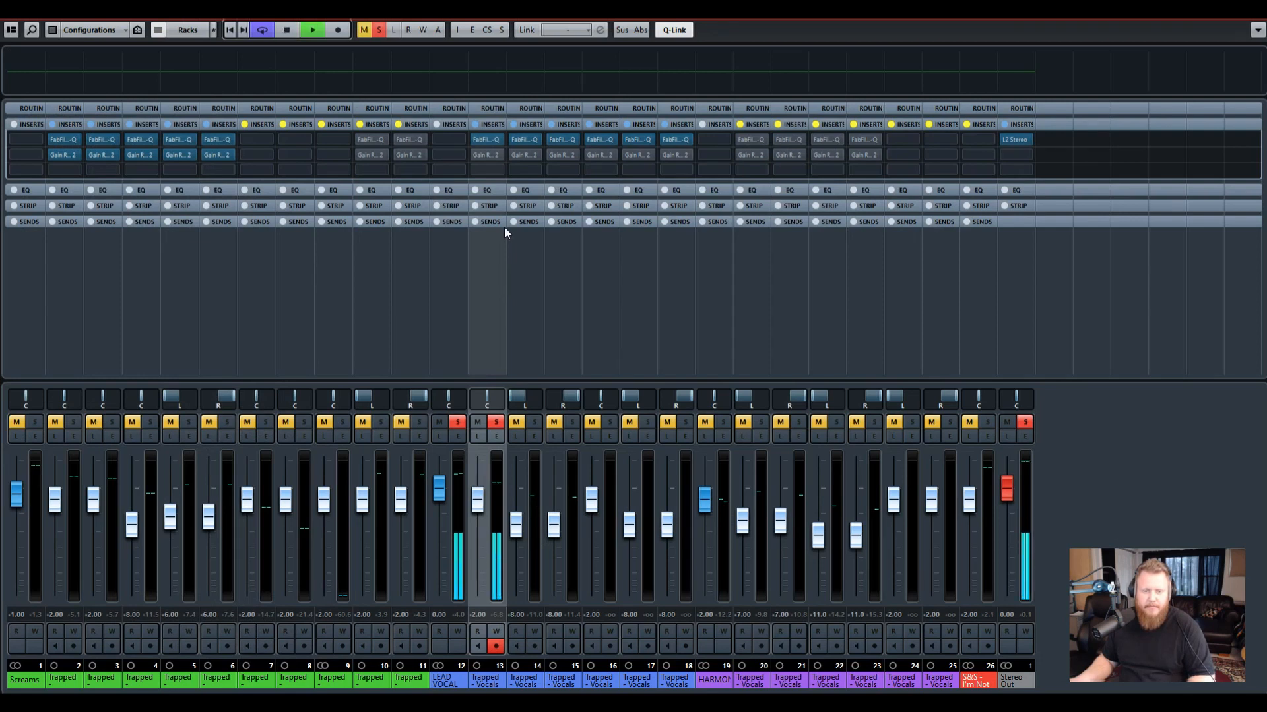
{"action": "key", "text": "space"}
Activate and open Gain Reduction 2 on the main vocal channel and audition the vocal through it
{"action": "left_click", "coordinate": [488, 155]}
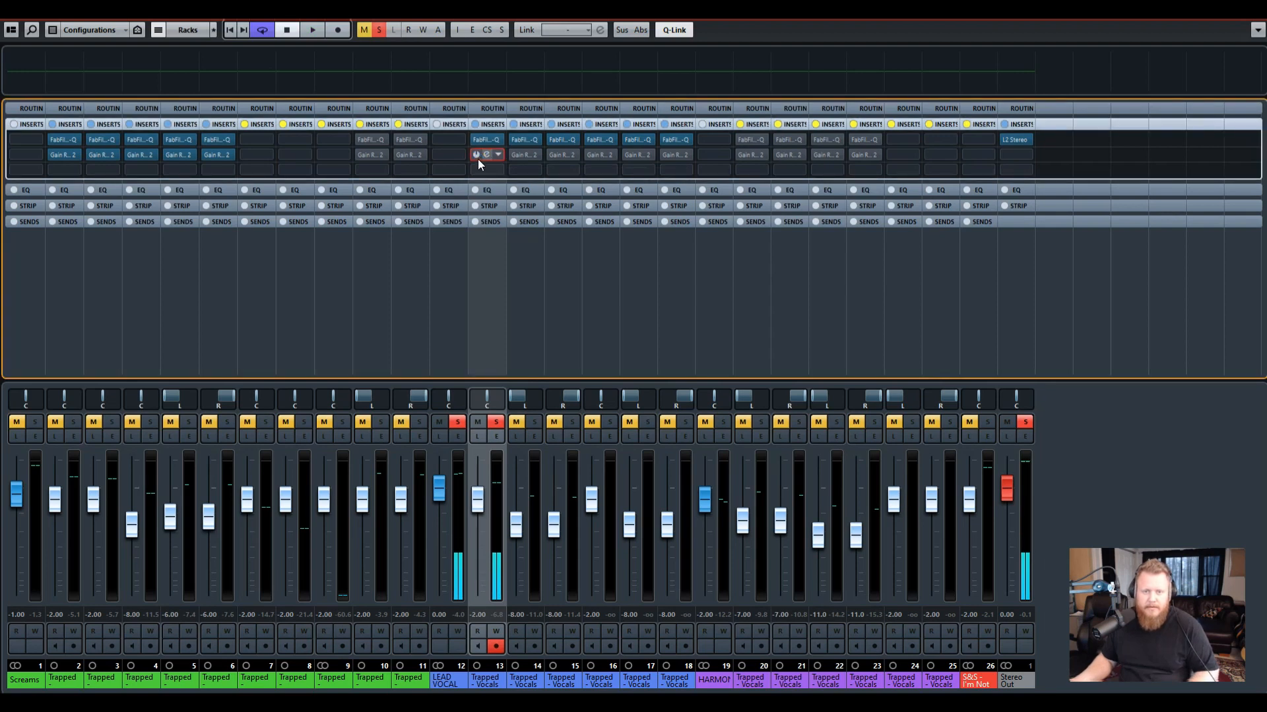
{"action": "left_click_drag", "start_coordinate": [596, 248], "coordinate": [426, 221]}
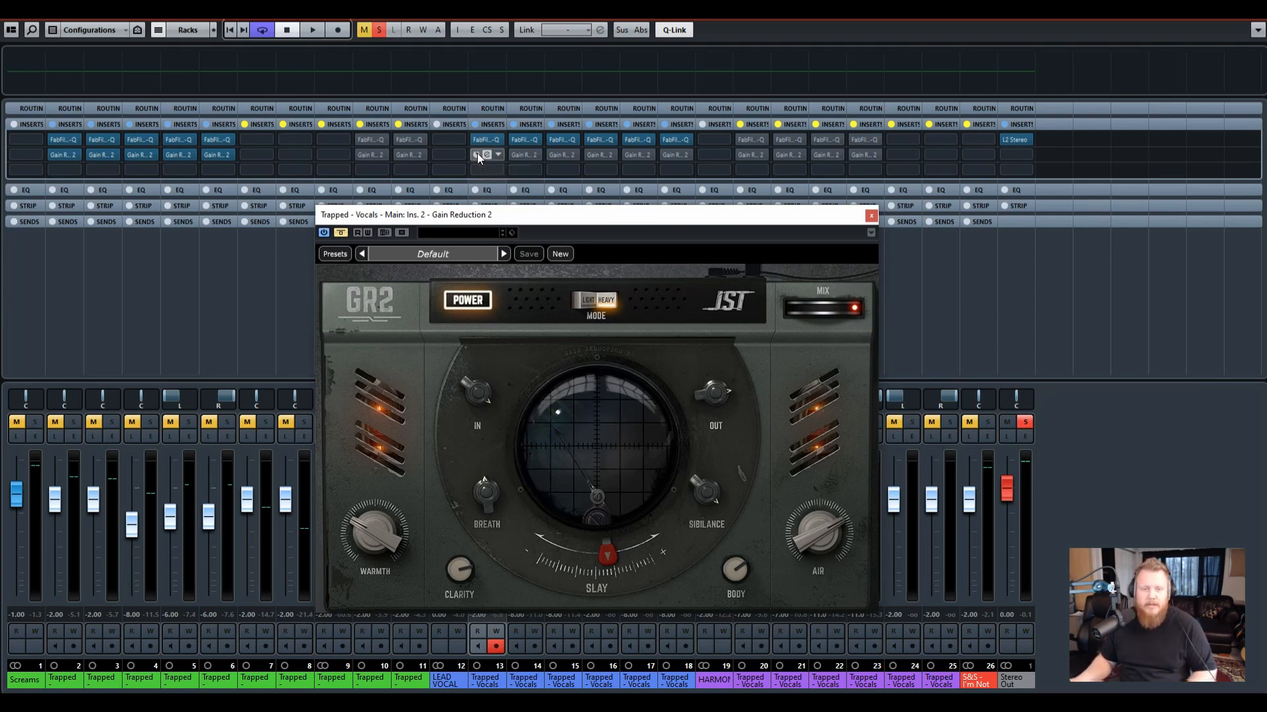
{"action": "left_click_drag", "start_coordinate": [526, 215], "coordinate": [382, 190]}
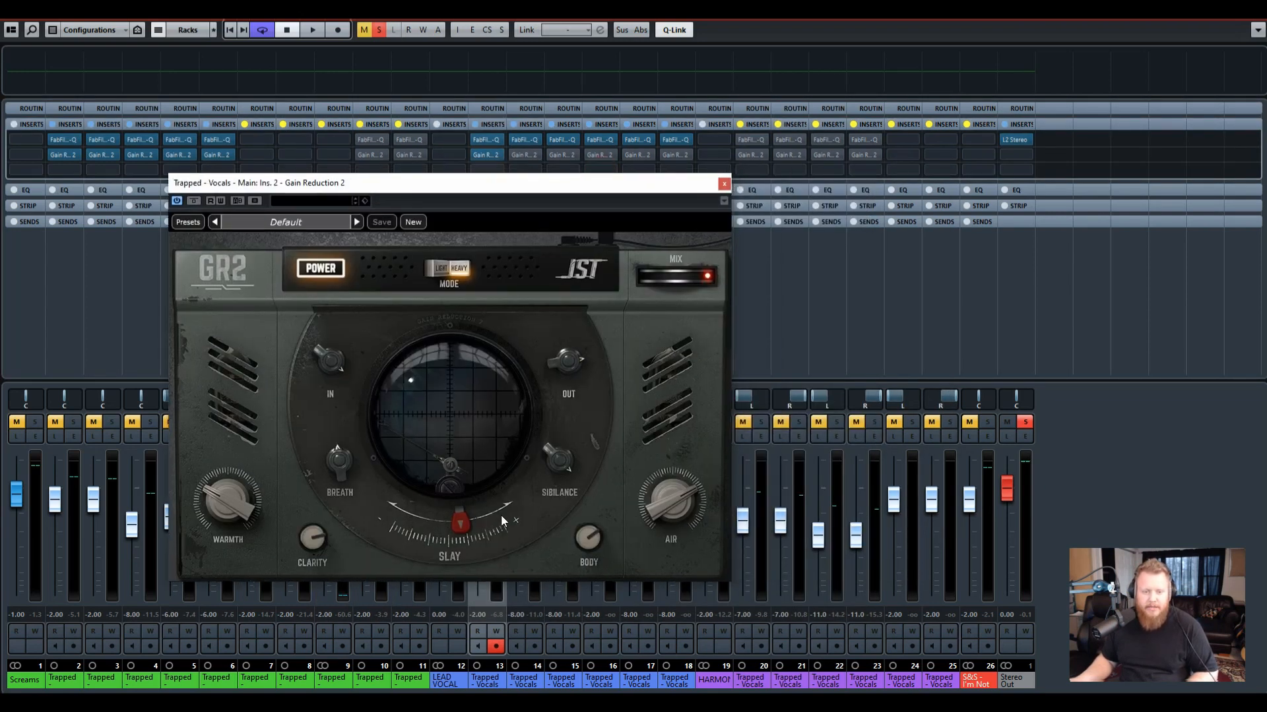
{"action": "key", "text": "space"}
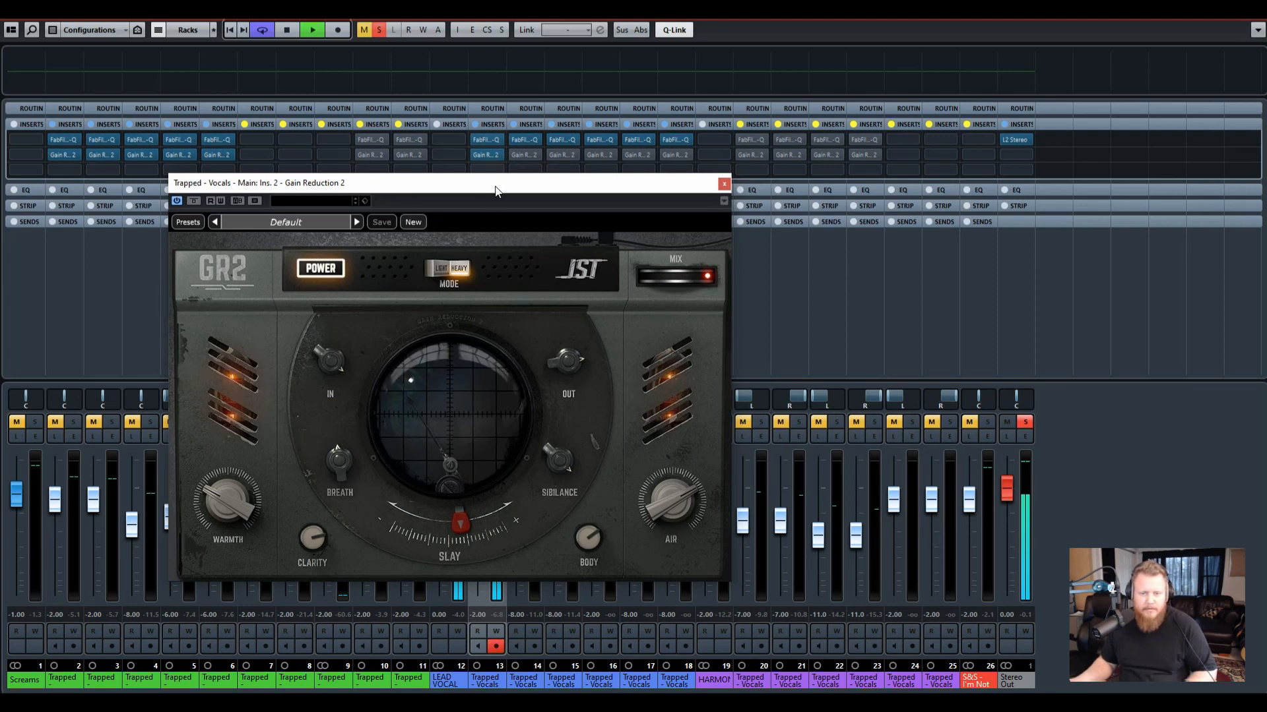
{"action": "key", "text": "space"}
Calibrate the input level of the main vocal's Gain Reduction 2 by playing the vocal during the measurement
{"action": "mouse_move", "coordinate": [331, 368]}
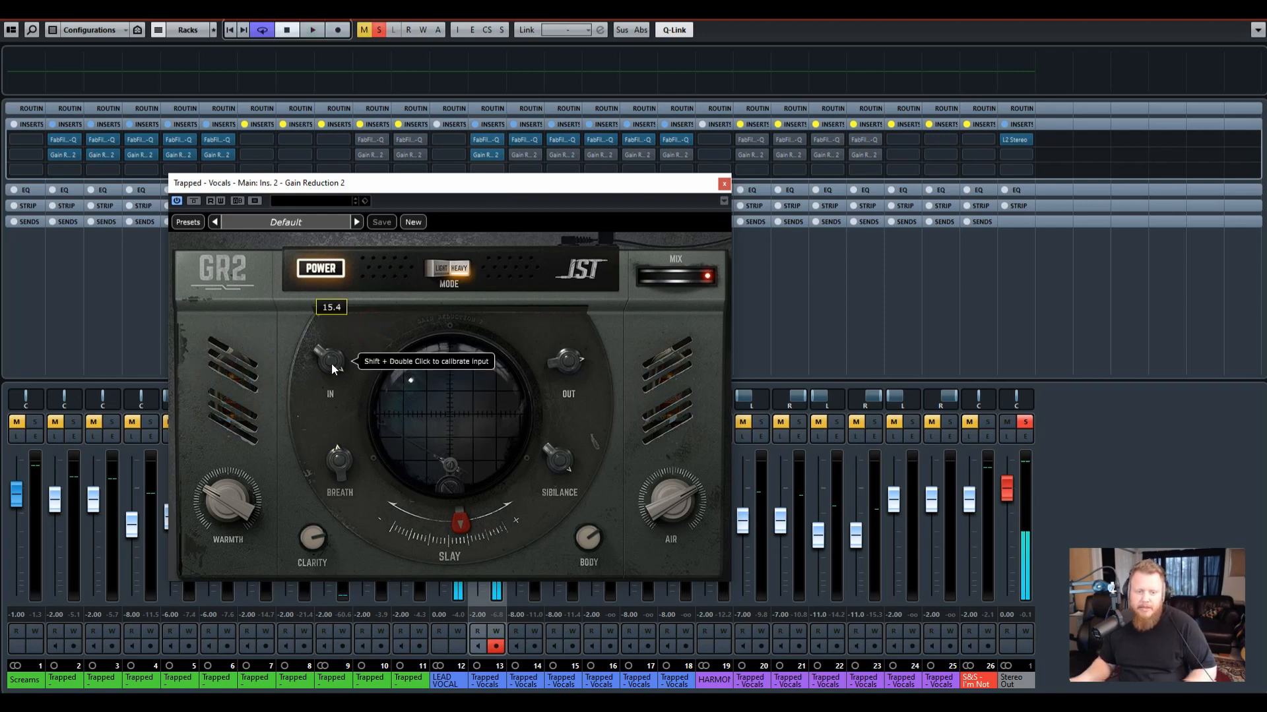
{"action": "double_click", "coordinate": [332, 364], "text": "shift"}
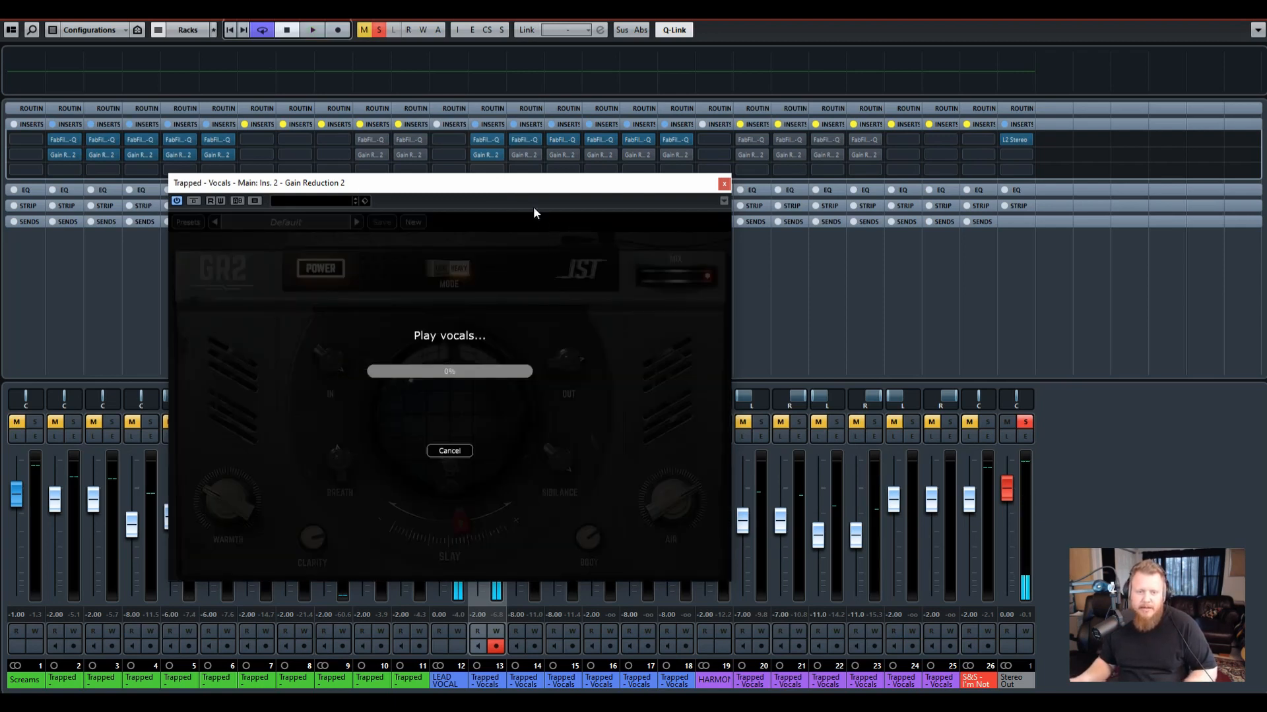
{"action": "key", "text": "space"}
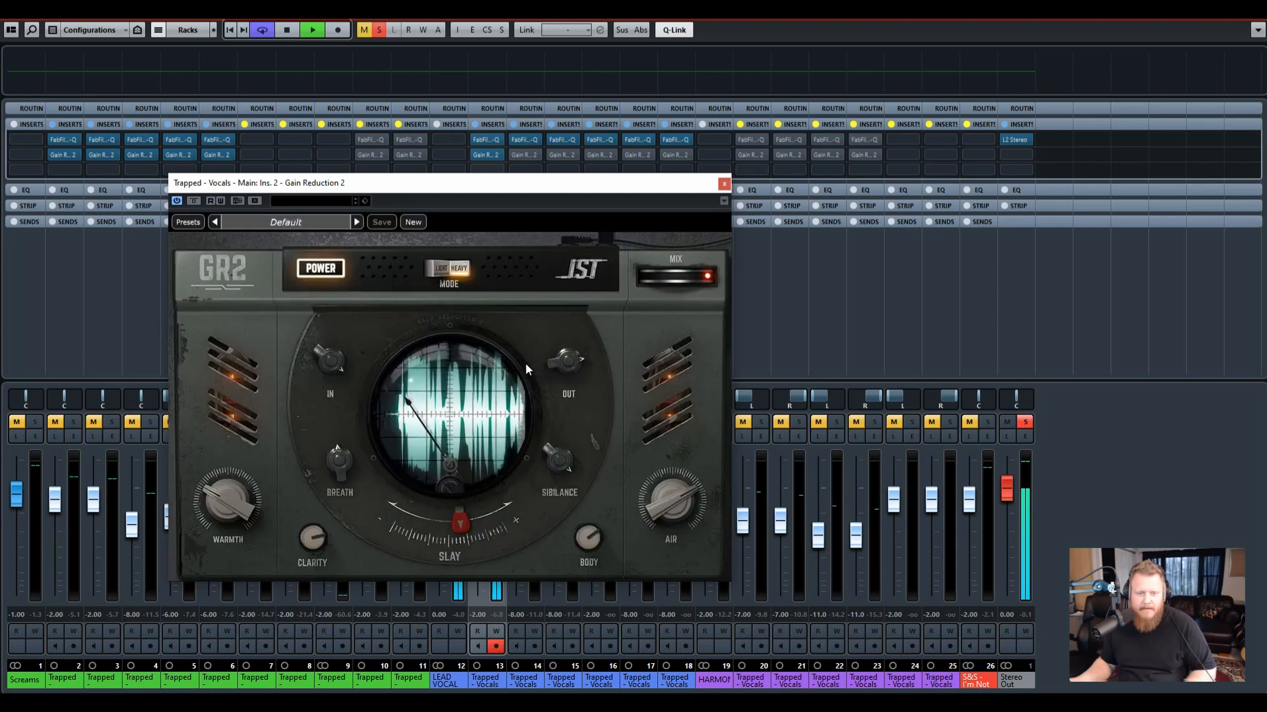
{"action": "key", "text": "space"}
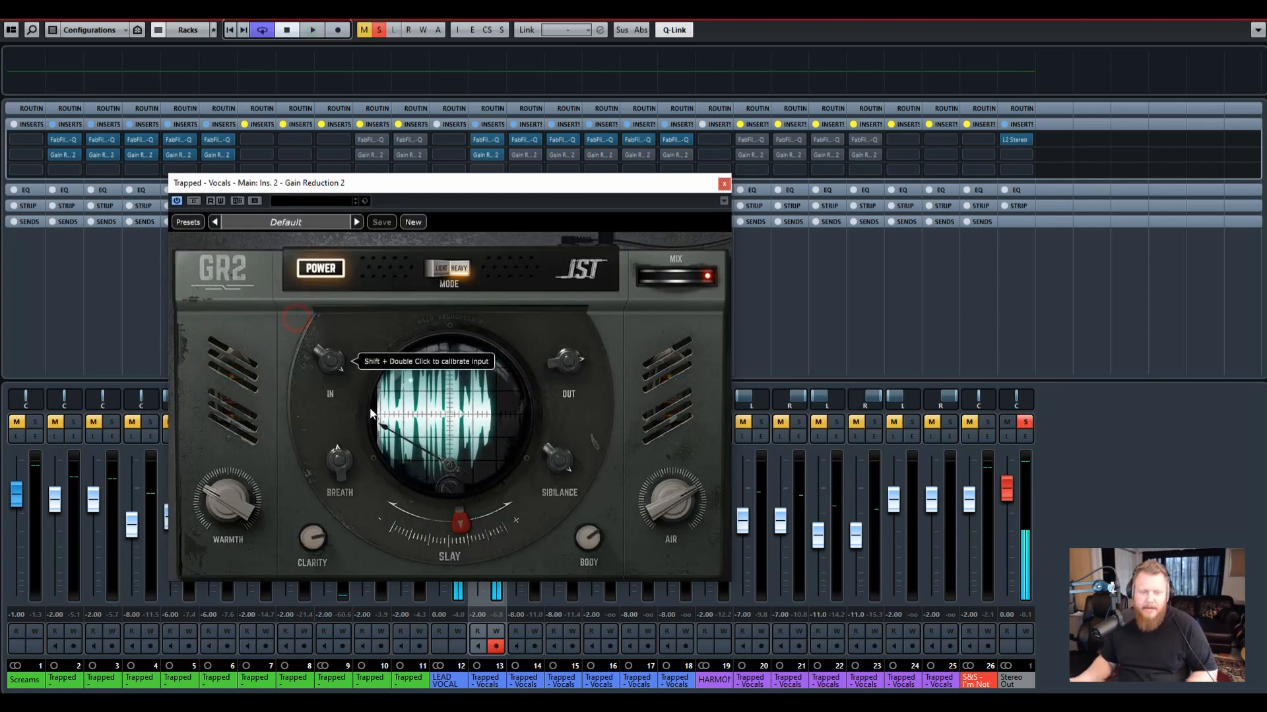
{"action": "mouse_move", "coordinate": [334, 361]}
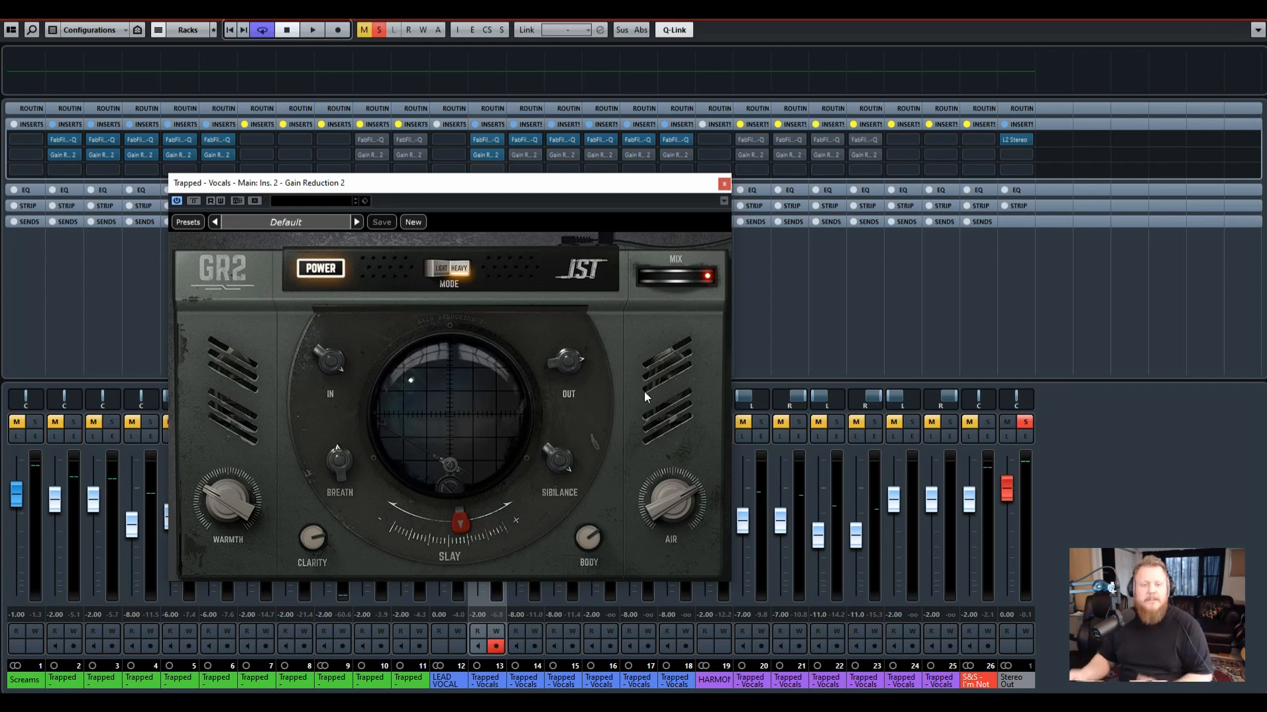
Close the plug-in, solo the left- and right-panned main vocals on channels 14 and 15, and activate their Gain Reduction 2 inserts
{"action": "left_click", "coordinate": [723, 183]}
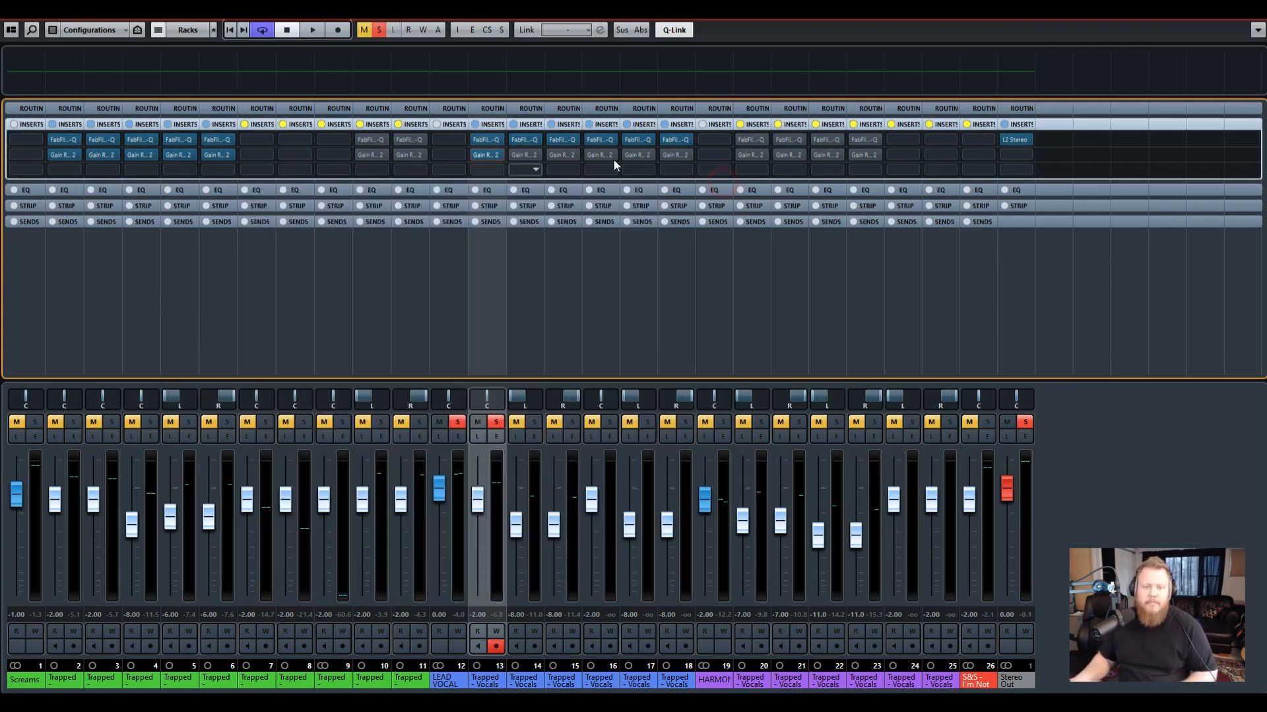
{"action": "left_click", "coordinate": [525, 681]}
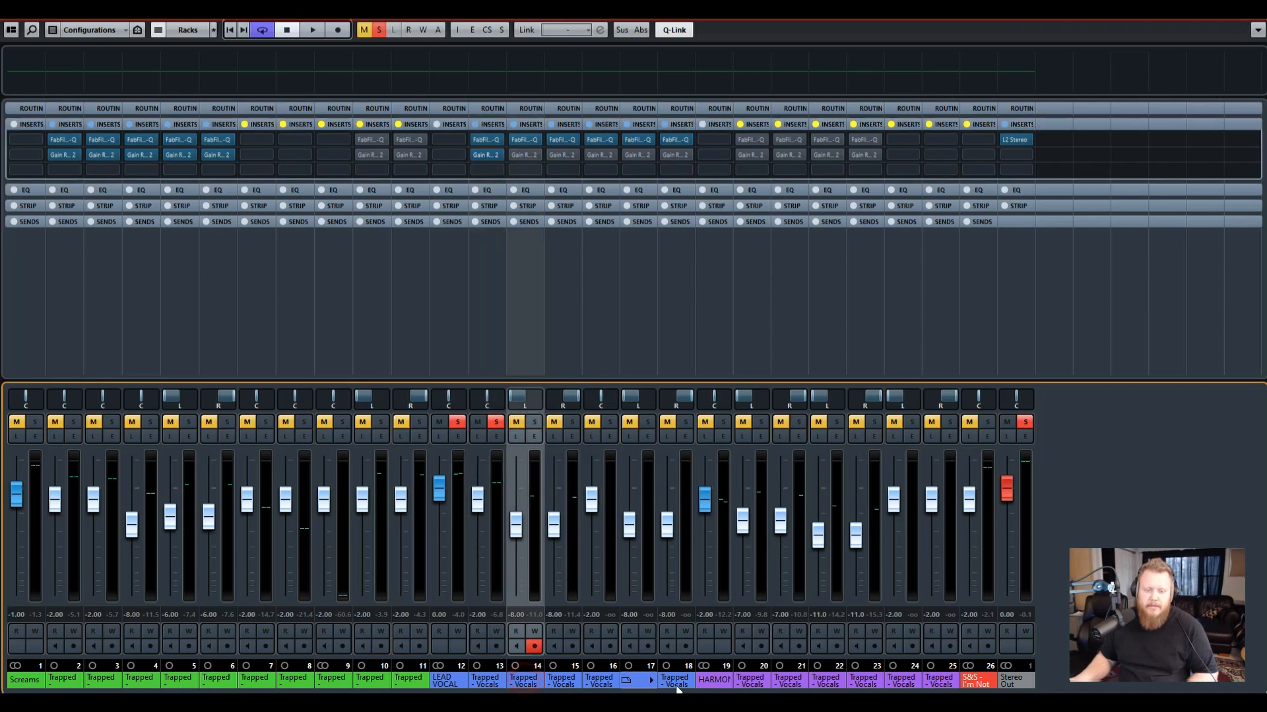
{"action": "left_click", "coordinate": [563, 681], "text": "ctrl"}
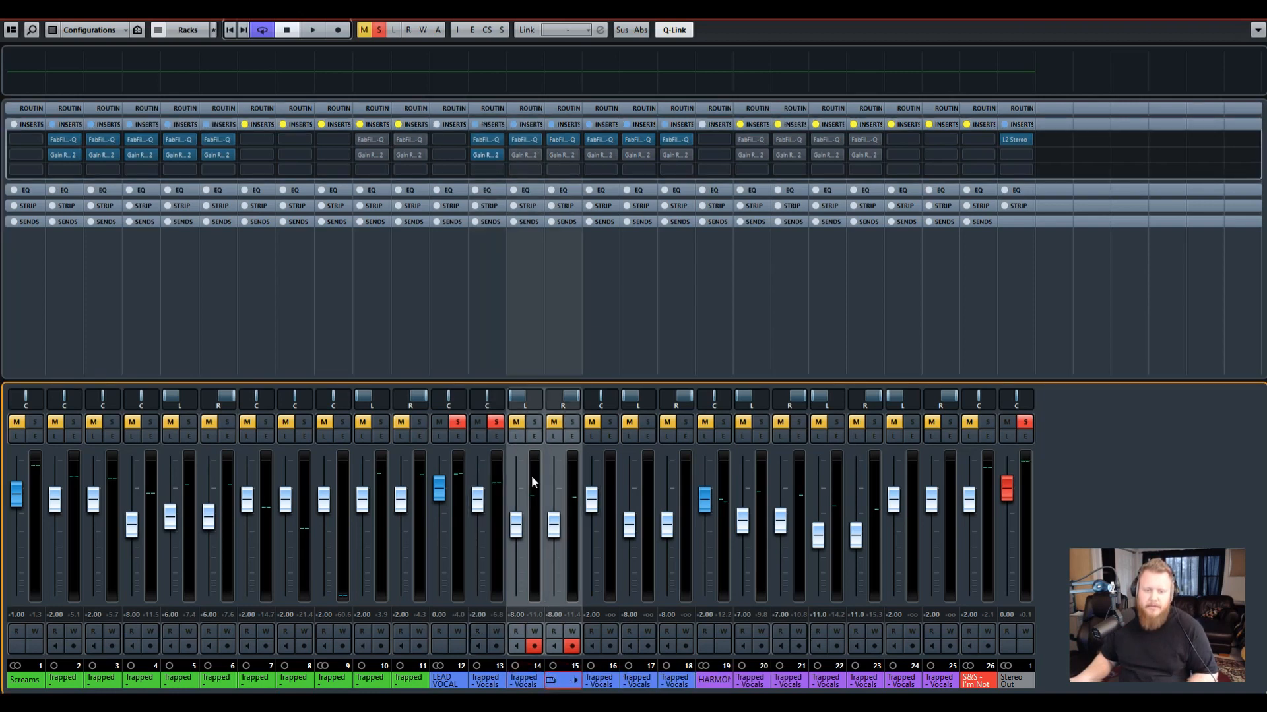
{"action": "left_click", "coordinate": [534, 422]}
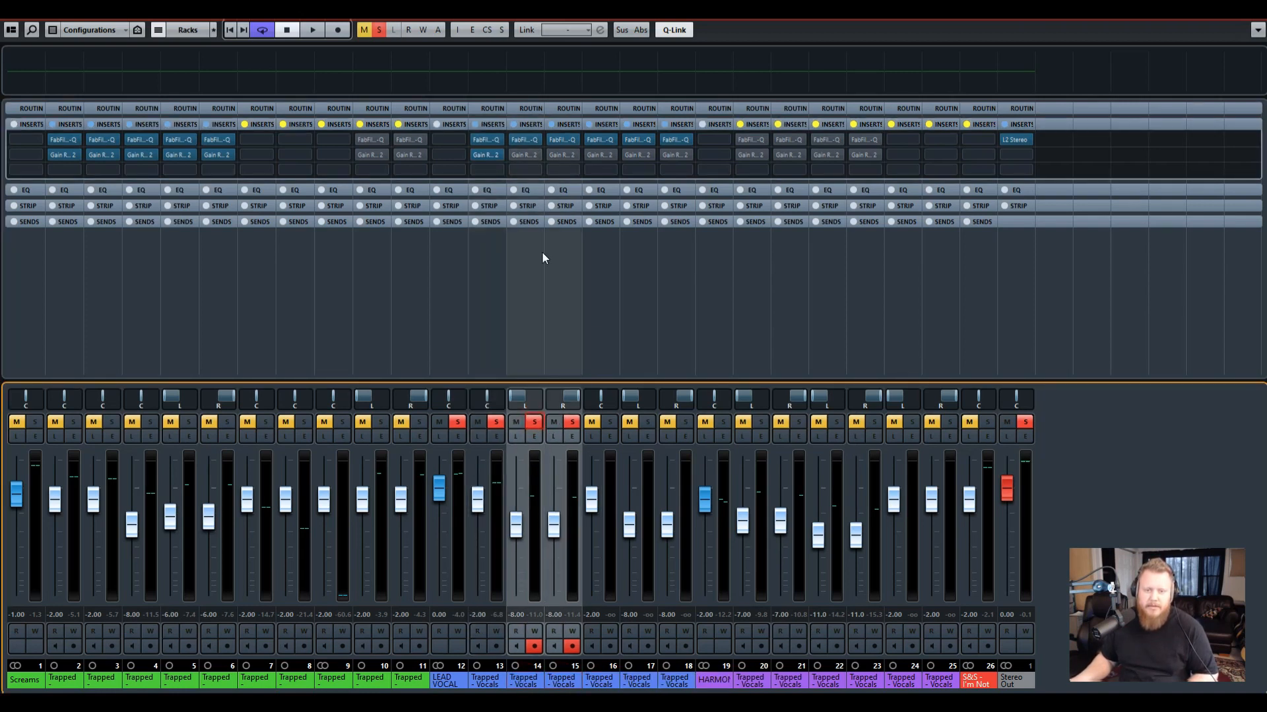
{"action": "left_click", "coordinate": [515, 155]}
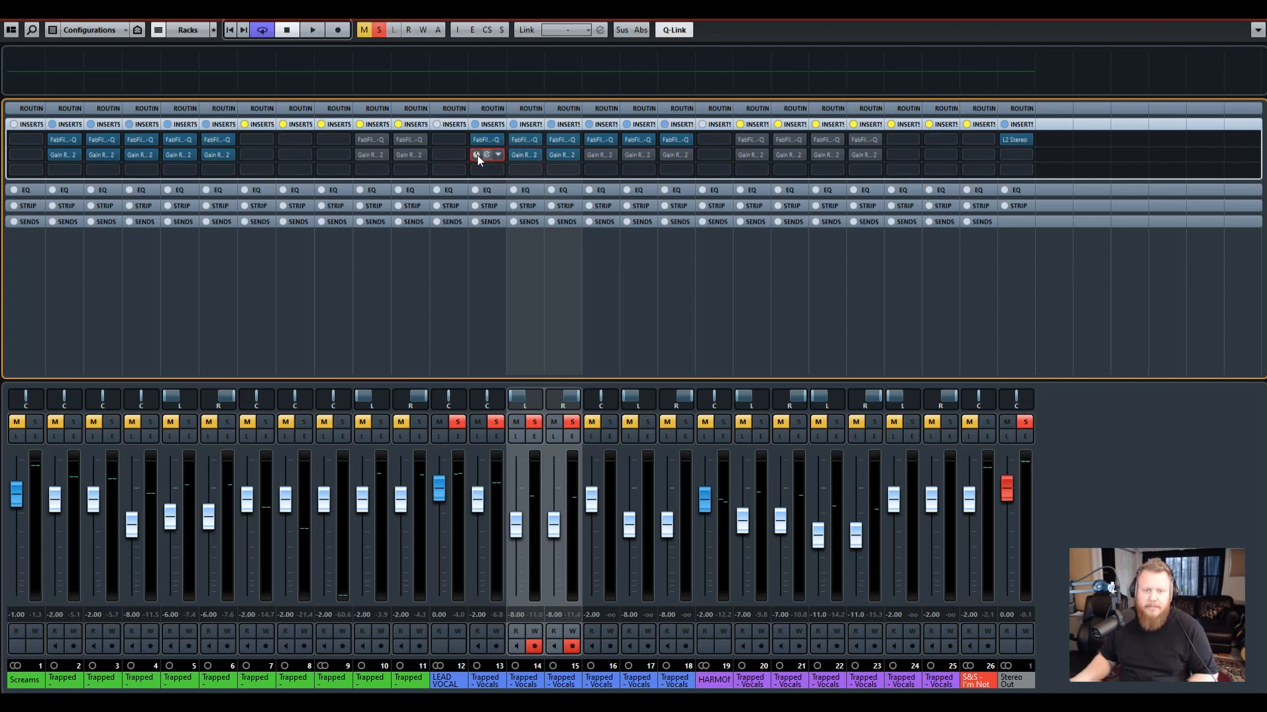
Open Gain Reduction 2 on the Main and Main R vocals side by side and compare their Slay, Air and Warmth settings
{"action": "left_click", "coordinate": [526, 154]}
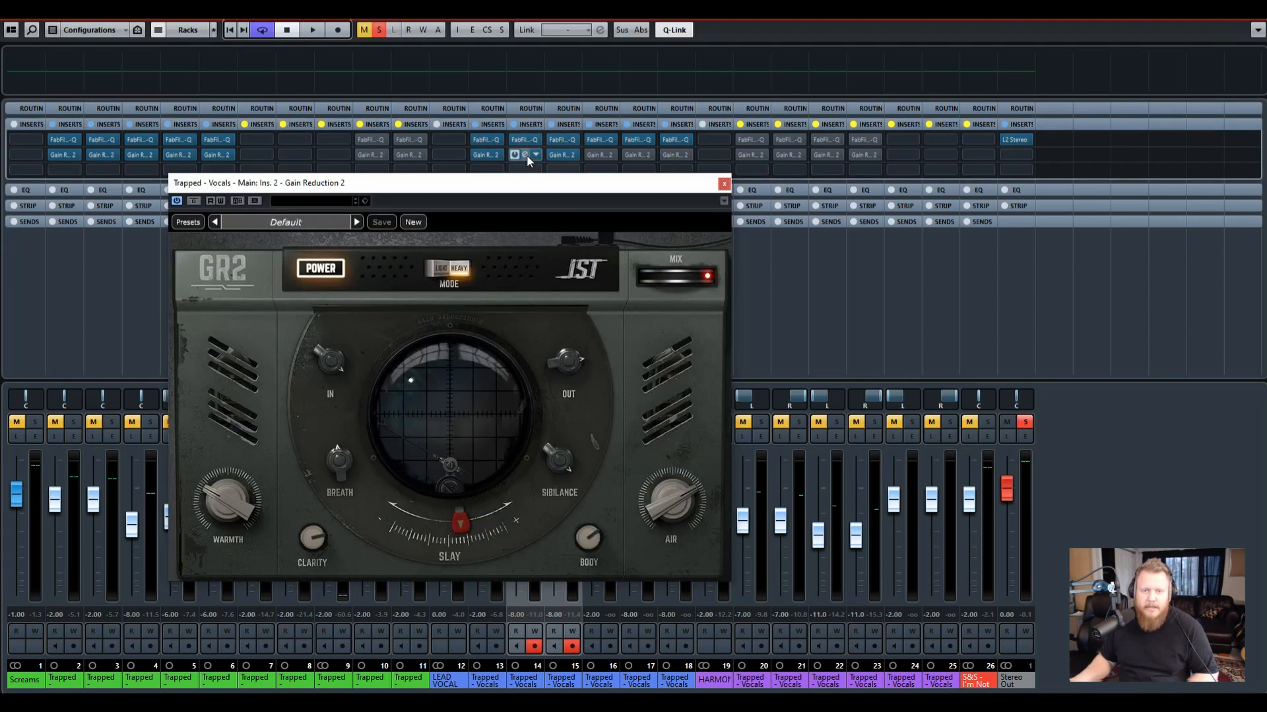
{"action": "left_click", "coordinate": [525, 155]}
{"action": "left_click_drag", "start_coordinate": [338, 185], "coordinate": [231, 181]}
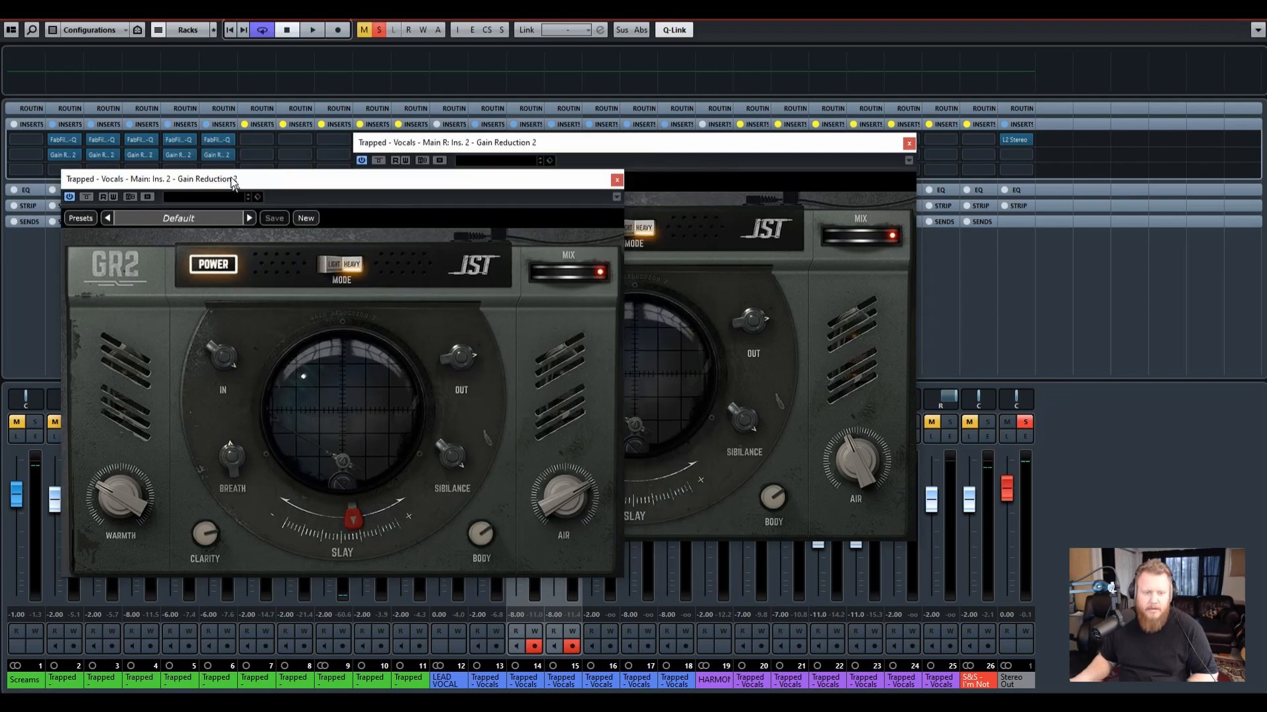
{"action": "left_click_drag", "start_coordinate": [526, 142], "coordinate": [536, 144]}
{"action": "left_click_drag", "start_coordinate": [811, 153], "coordinate": [840, 156]}
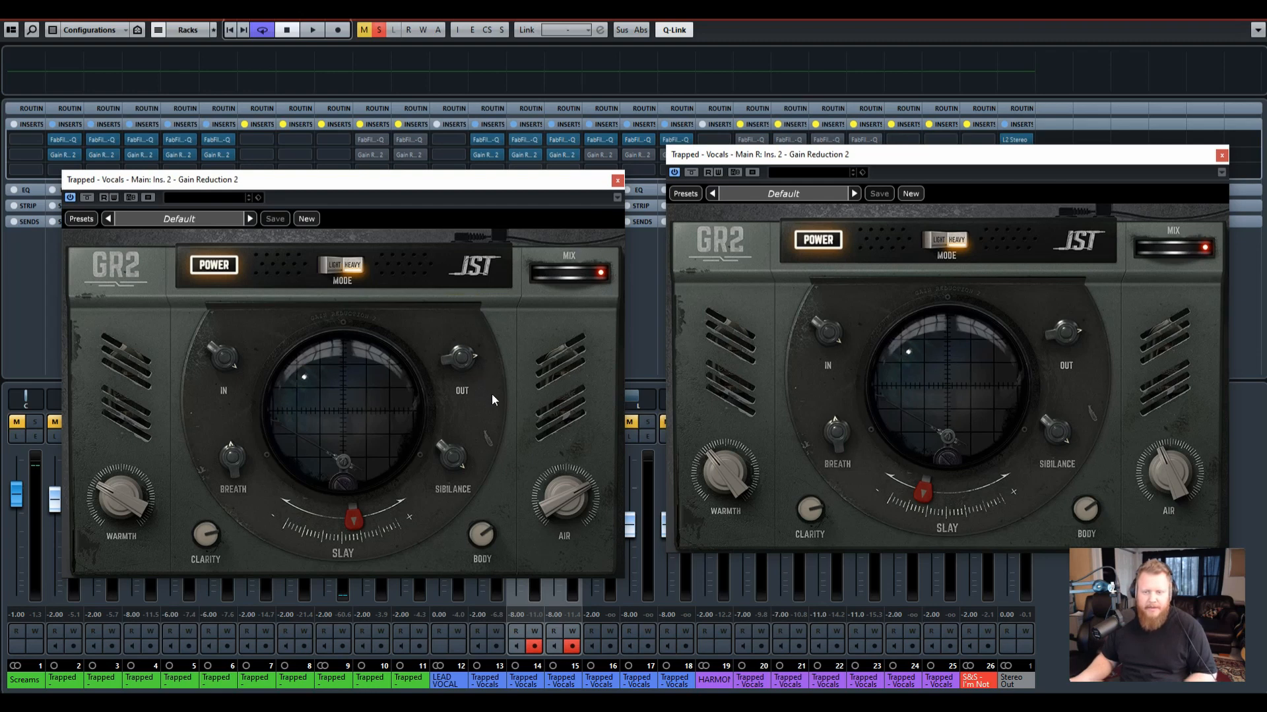
{"action": "mouse_move", "coordinate": [566, 498]}
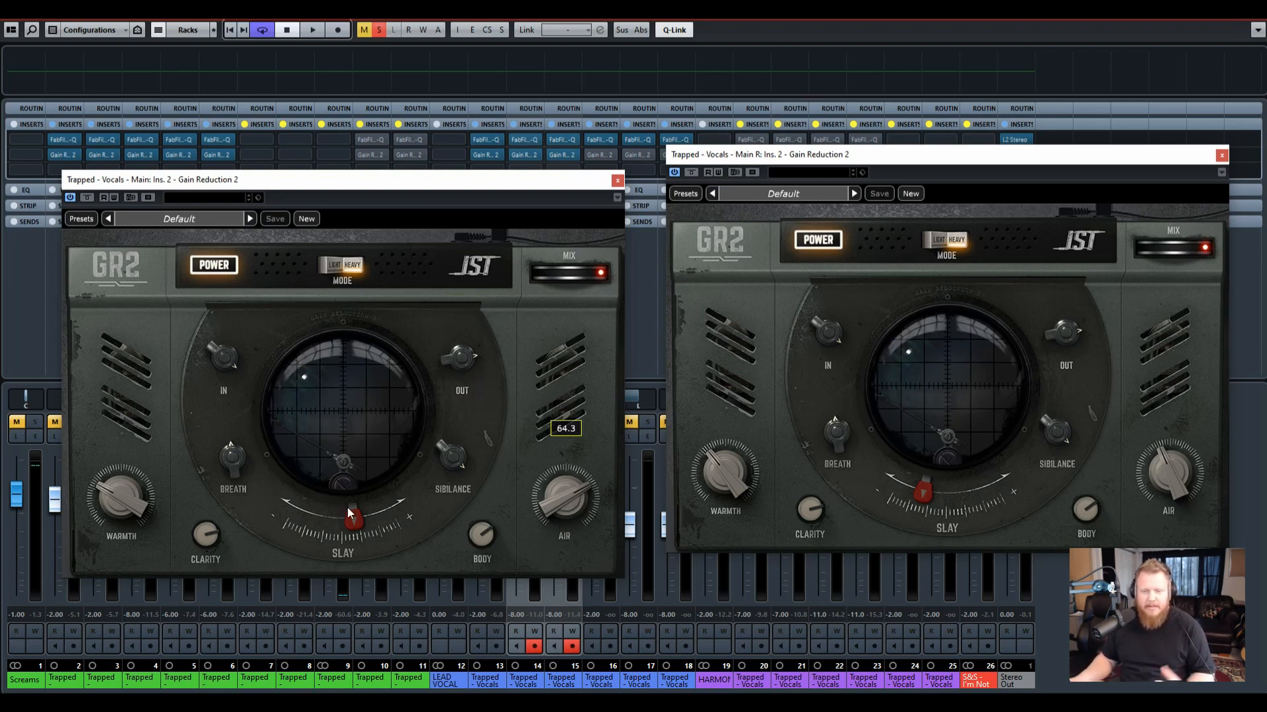
{"action": "mouse_move", "coordinate": [116, 509]}
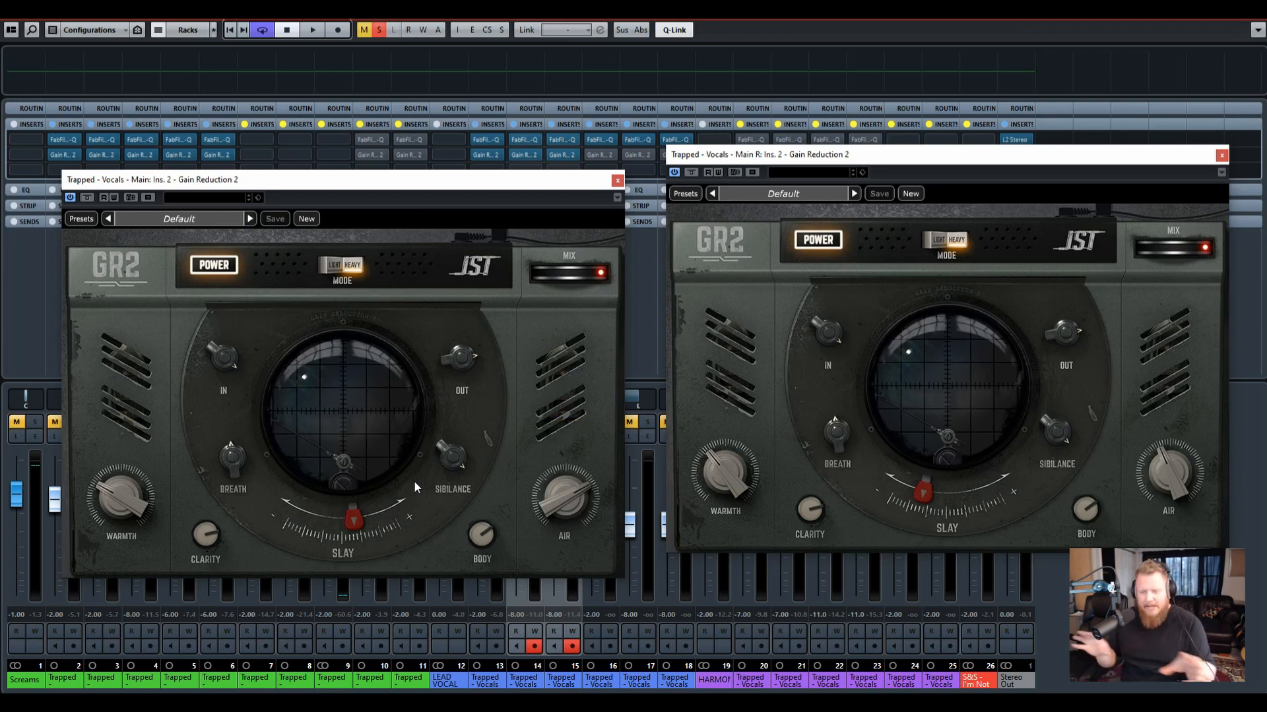
Close both Gain Reduction 2 windows and audition the three soloed main vocal tracks together
{"action": "left_click", "coordinate": [617, 180]}
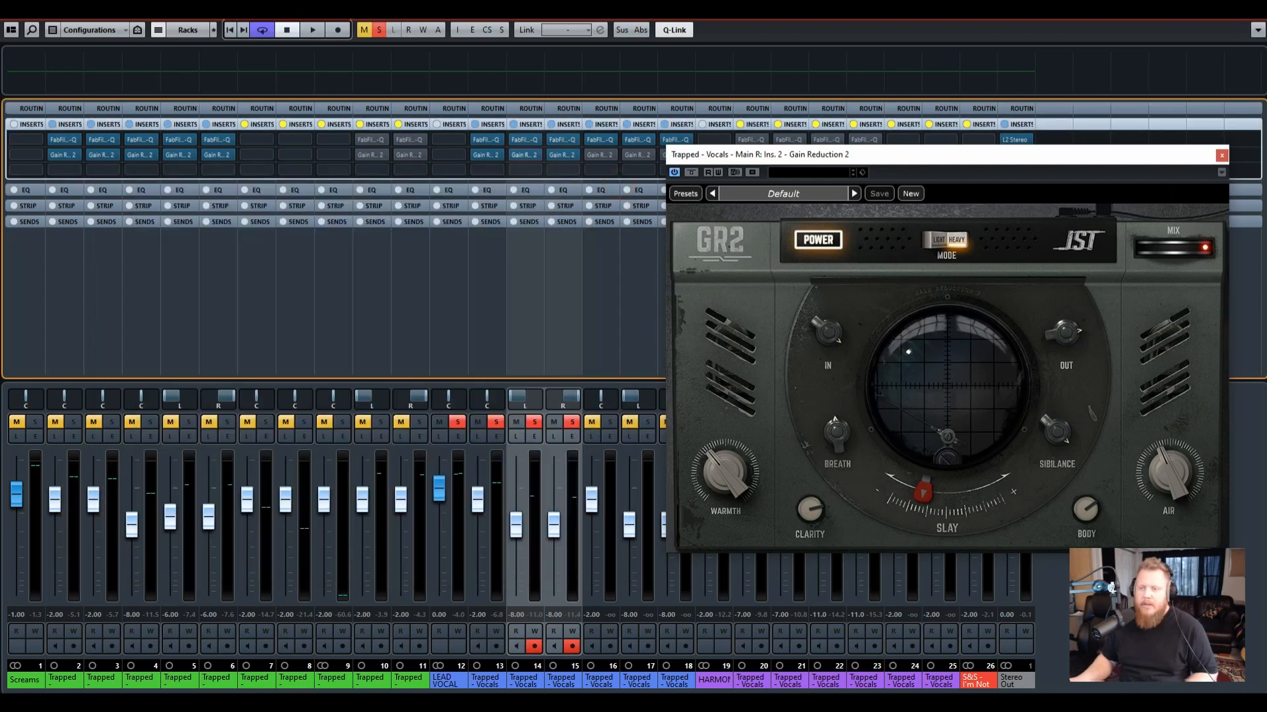
{"action": "left_click", "coordinate": [1221, 156]}
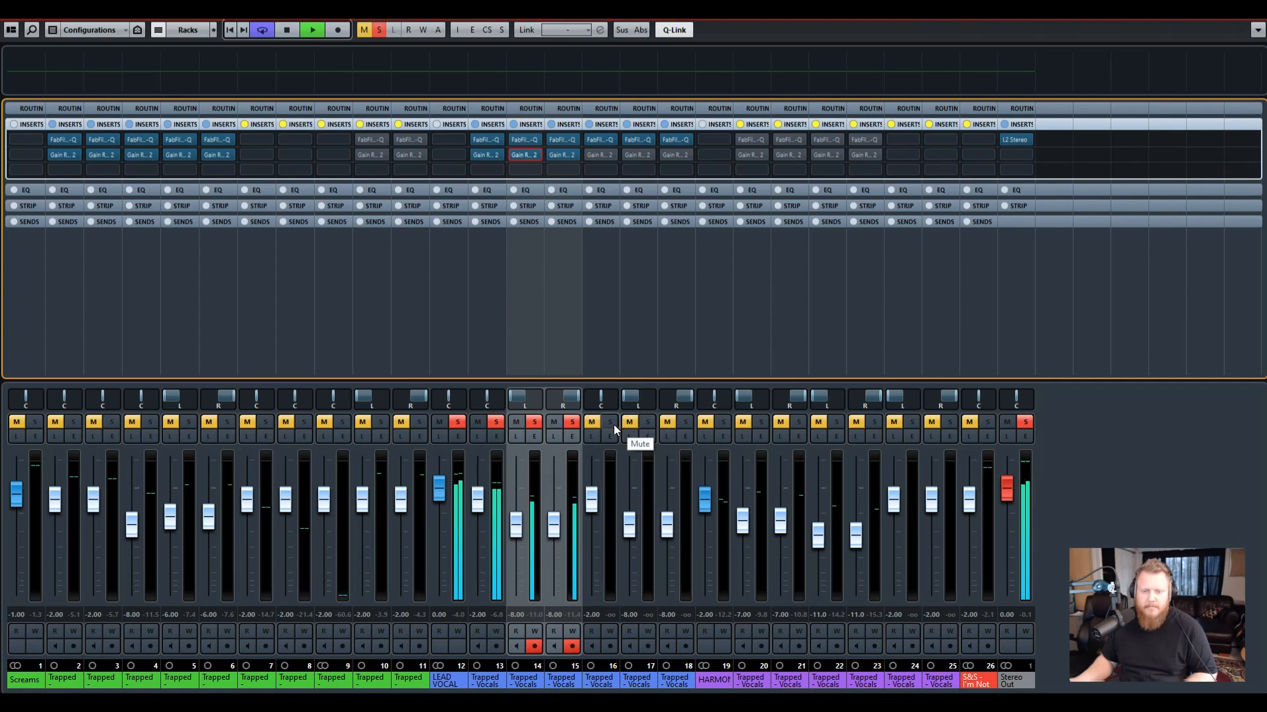
{"action": "key", "text": "space"}
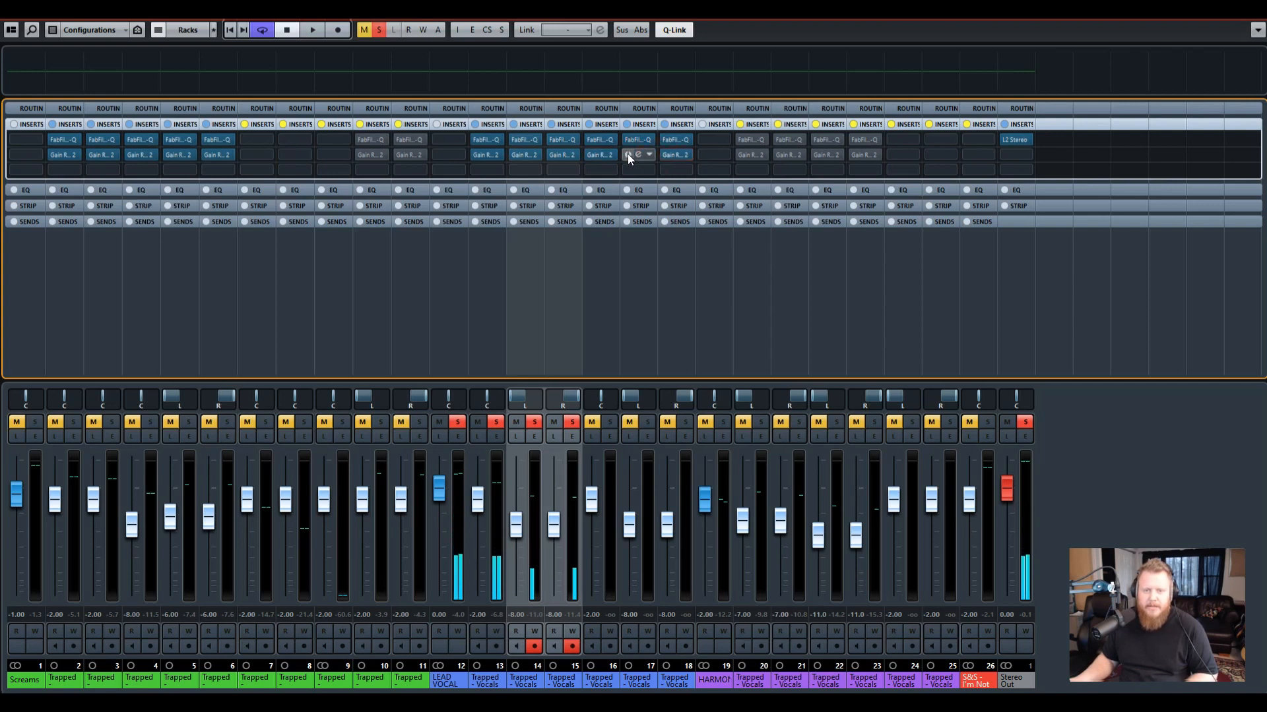
Select harmony vocal channels 20 to 23 and activate the bypassed inserts on all four
{"action": "left_click", "coordinate": [754, 683]}
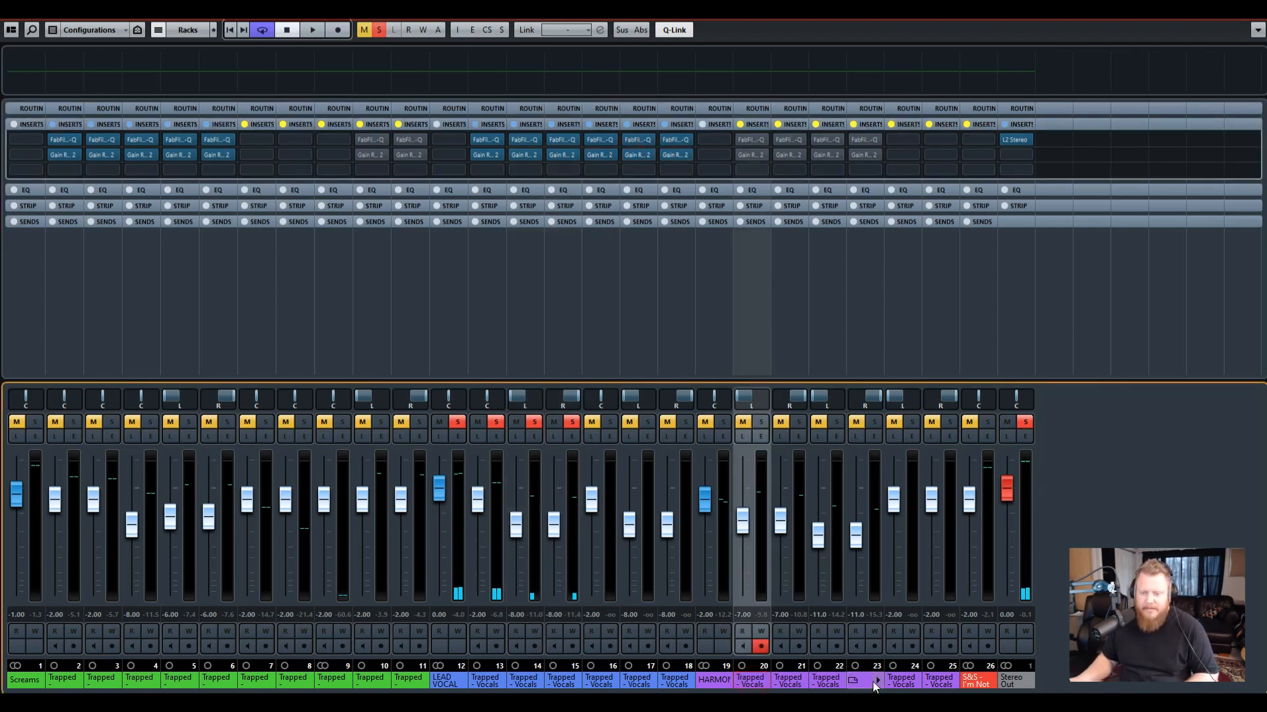
{"action": "left_click", "coordinate": [873, 686], "text": "shift"}
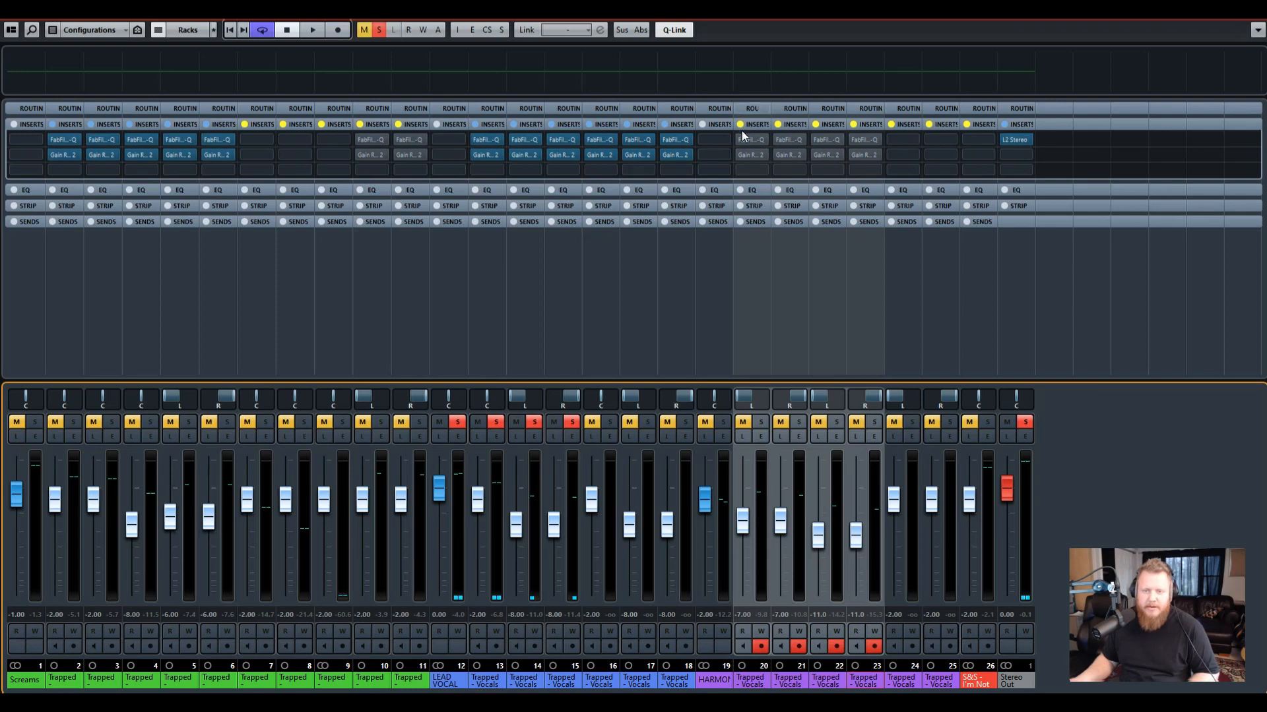
{"action": "left_click", "coordinate": [778, 124]}
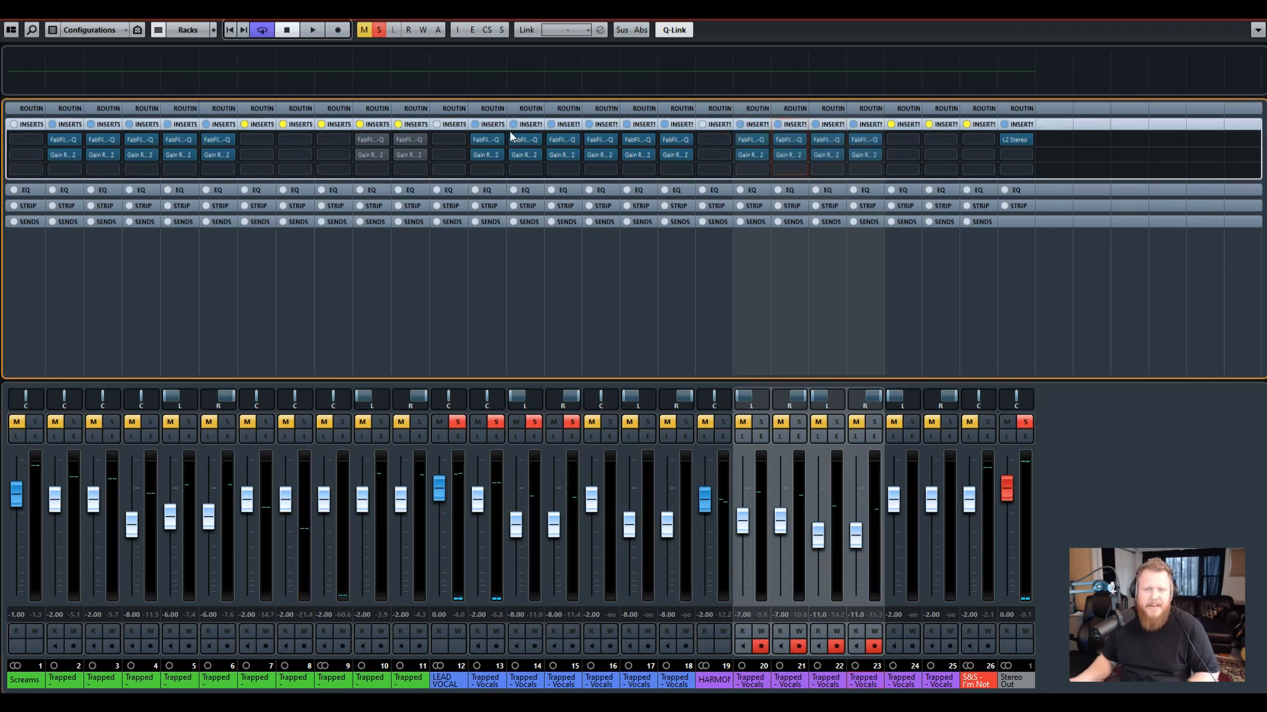
Solo the selected harmony channels 20 to 23 and audition them together with the soloed main vocals
{"action": "mouse_move", "coordinate": [406, 137]}
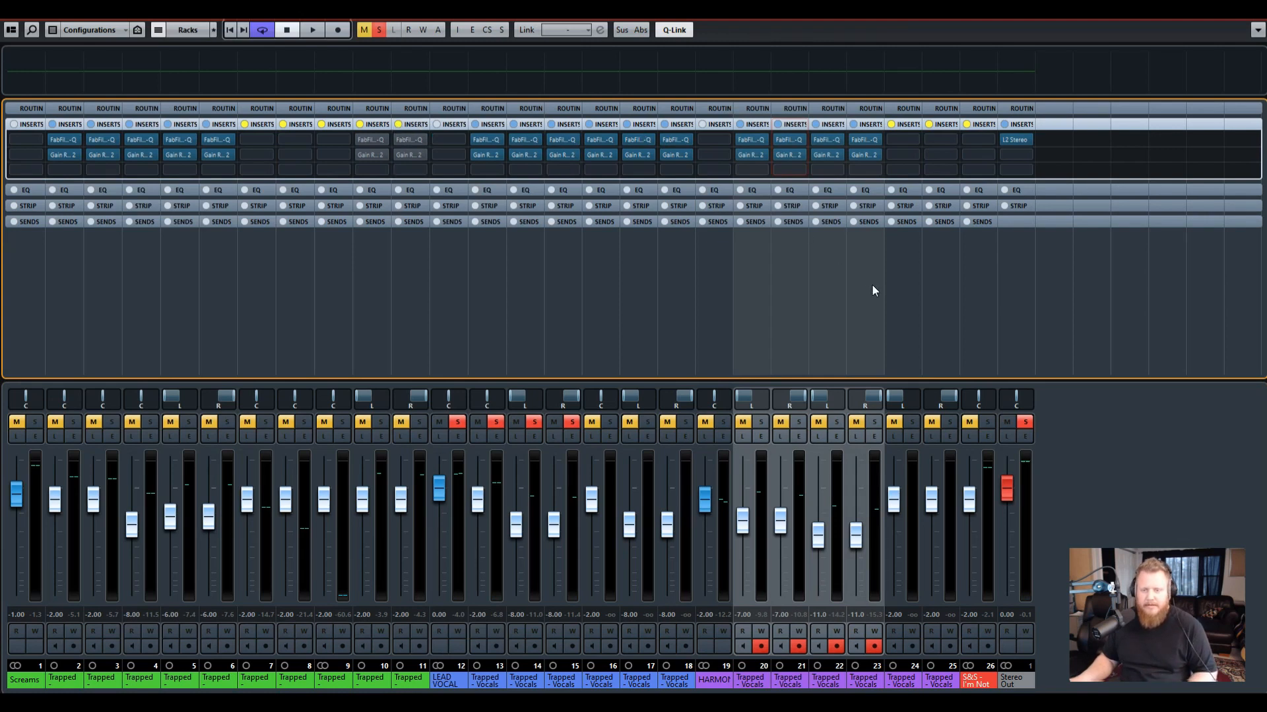
{"action": "left_click", "coordinate": [758, 423]}
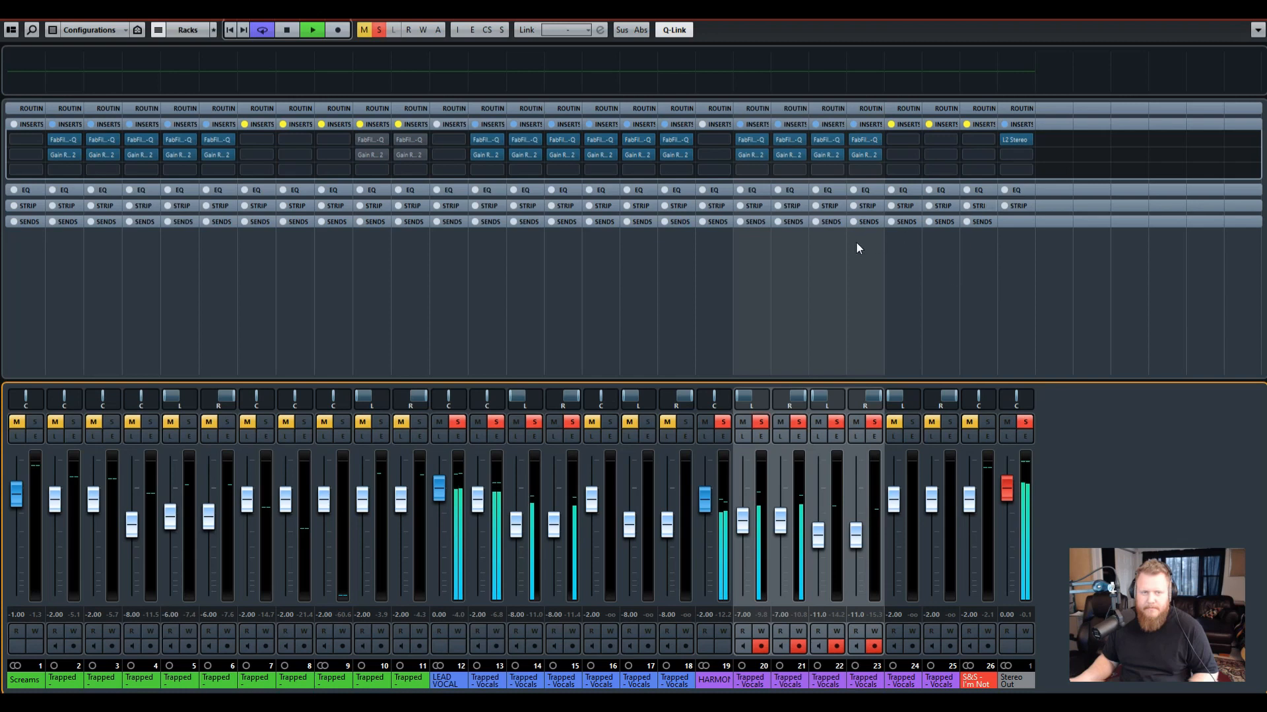
{"action": "key", "text": "space"}
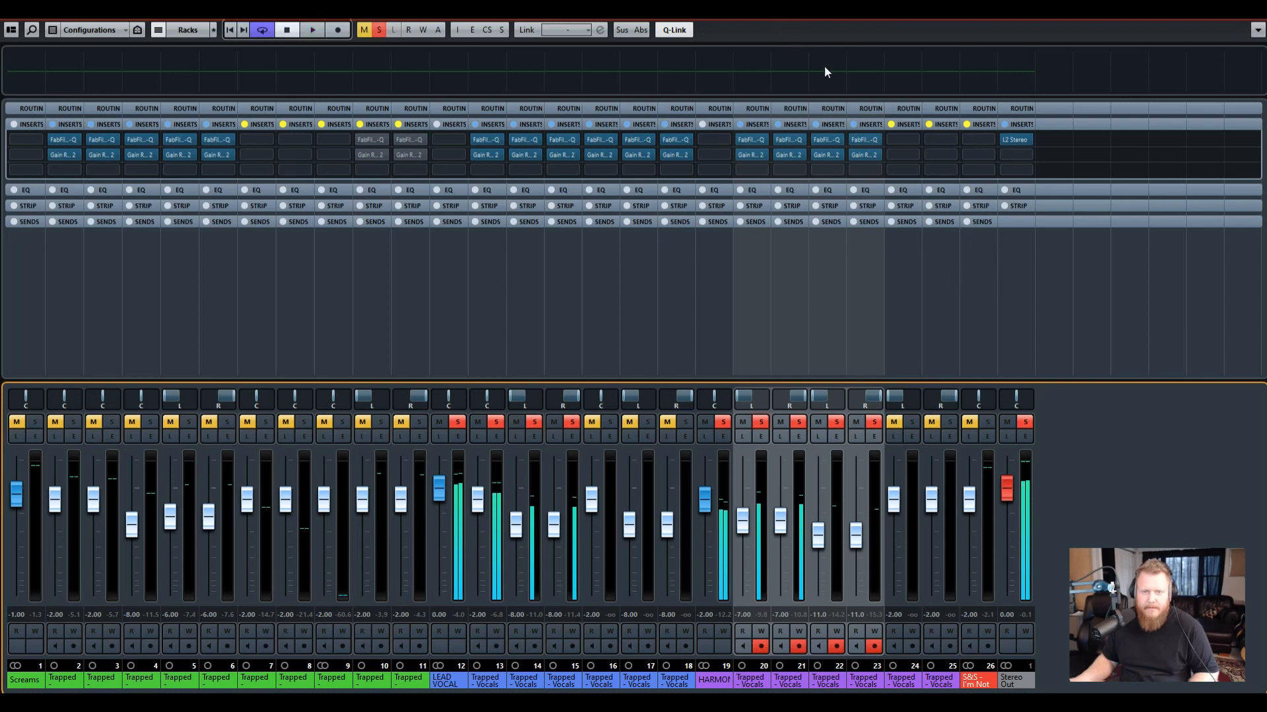
Clear all mutes and solos in the mixer and activate the bypassed inserts on scream channels 7 to 11
{"action": "left_click", "coordinate": [364, 30]}
{"action": "left_click", "coordinate": [378, 30]}
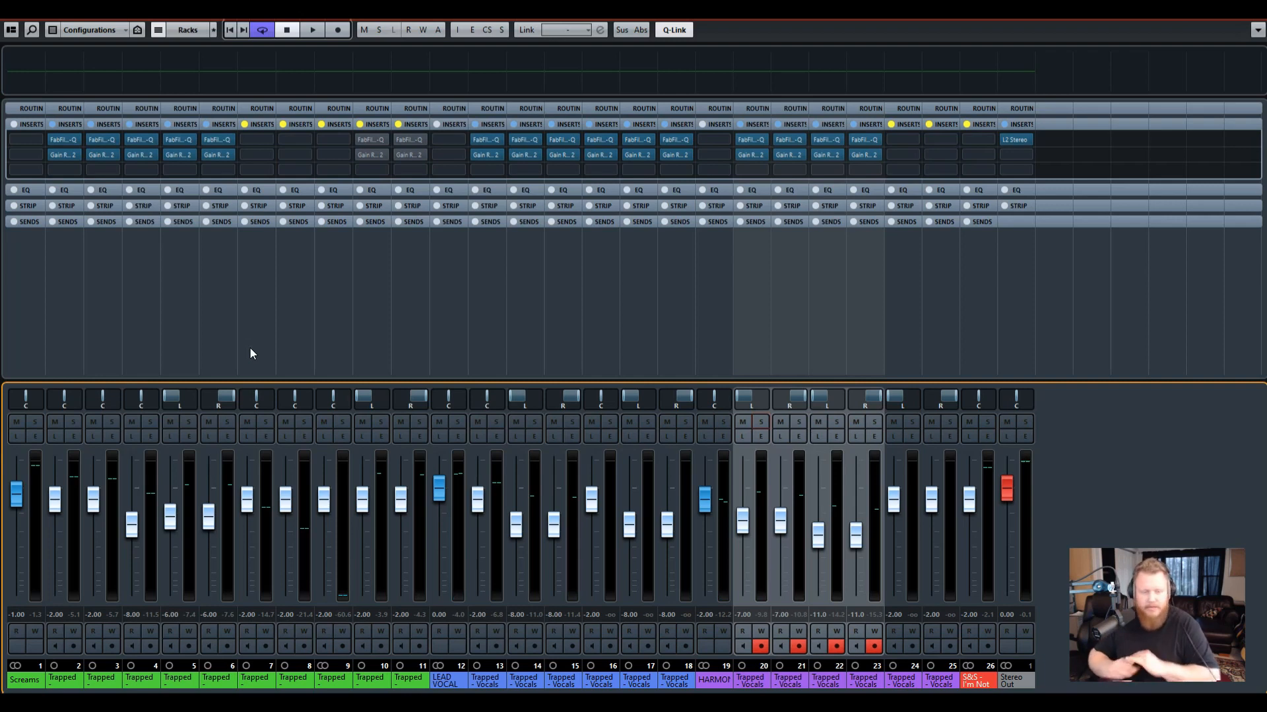
{"action": "left_click", "coordinate": [245, 124]}
{"action": "left_click", "coordinate": [283, 124]}
{"action": "left_click", "coordinate": [321, 124]}
{"action": "left_click", "coordinate": [360, 124]}
{"action": "left_click", "coordinate": [397, 124]}
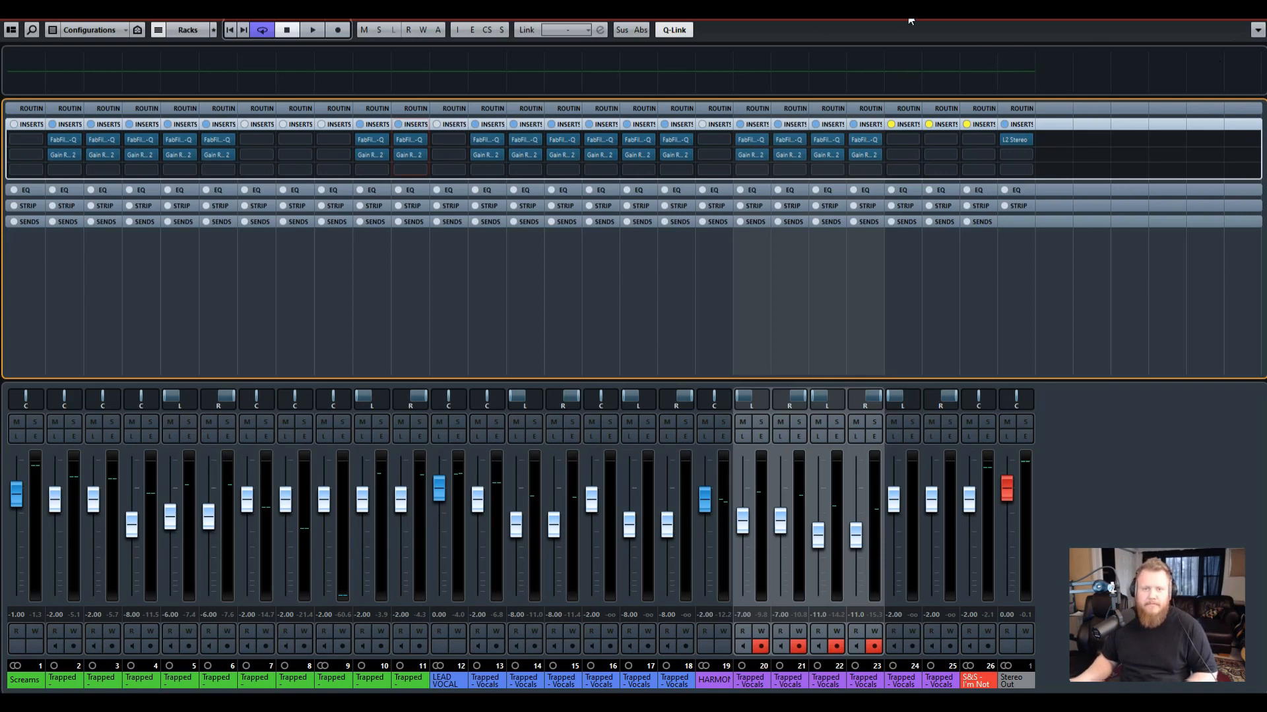
Return to the project's track arrangement and start full-mix playback from just before bar 17
{"action": "key", "text": "F3"}
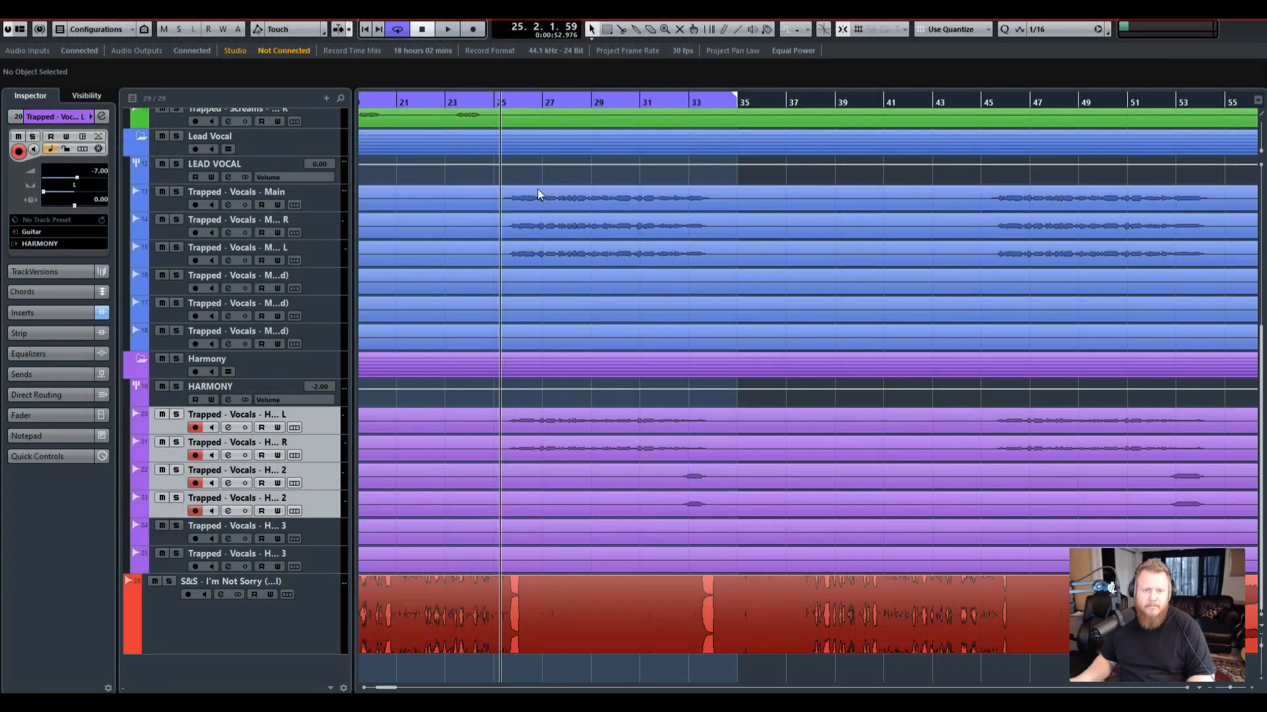
{"action": "key", "text": "g"}
{"action": "key", "text": "g"}
{"action": "left_click", "coordinate": [575, 103]}
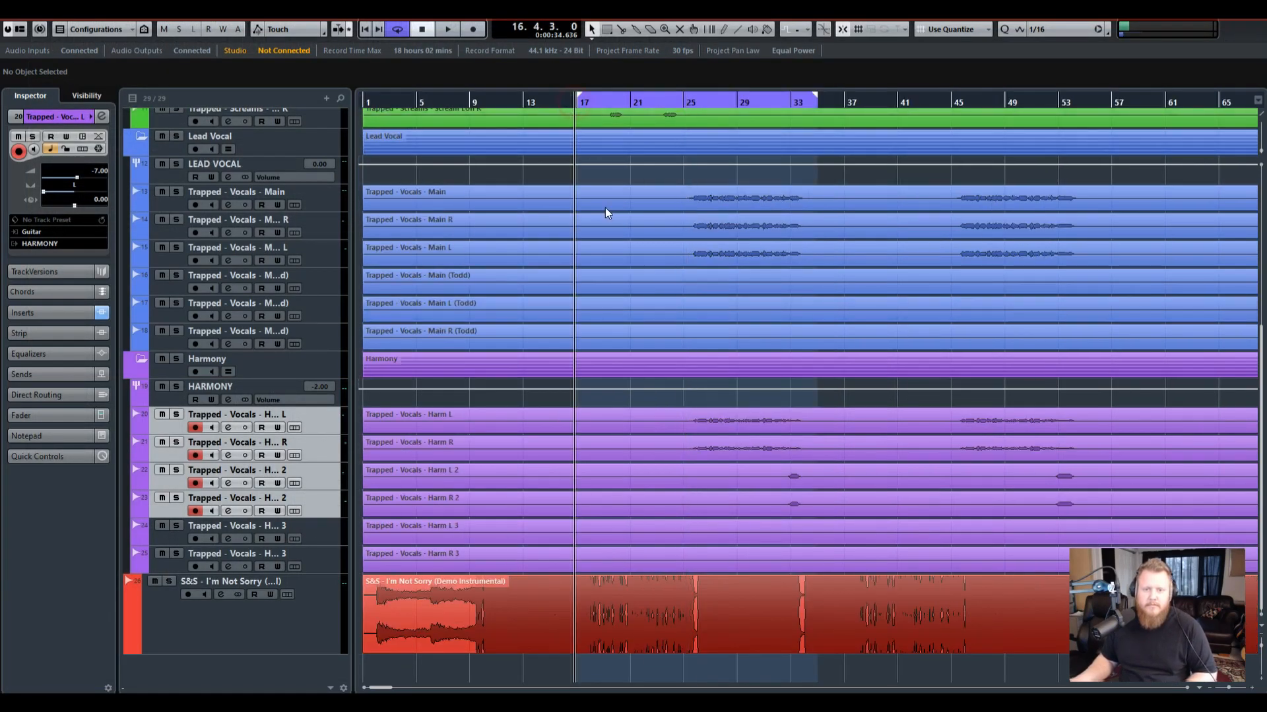
{"action": "key", "text": "space"}
Open Gain Reduction 2 from the Scream 1 track's inserts during playback, watch it process the screams, and close it
{"action": "scroll", "coordinate": [650, 280], "scroll_direction": "up", "scroll_amount": 5}
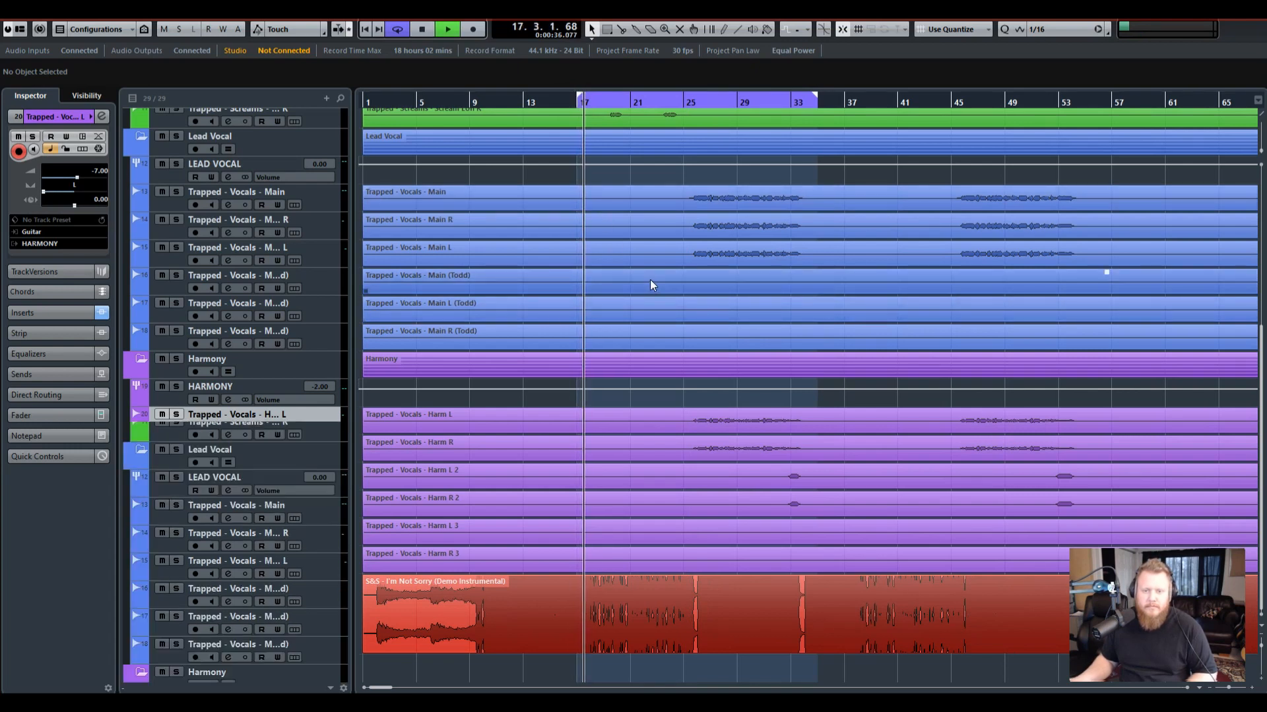
{"action": "scroll", "coordinate": [601, 429], "scroll_direction": "up", "scroll_amount": 2}
{"action": "scroll", "coordinate": [662, 397], "scroll_direction": "right", "scroll_amount": 1}
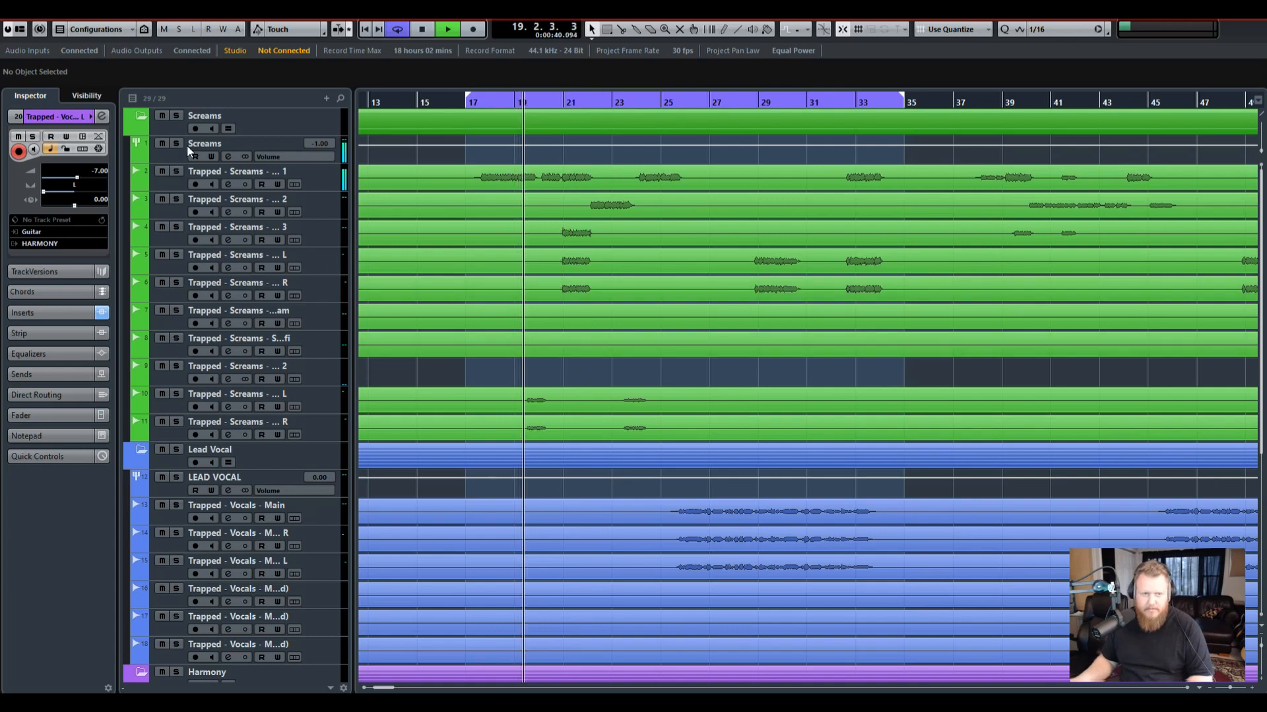
{"action": "left_click", "coordinate": [228, 184]}
{"action": "left_click", "coordinate": [253, 357]}
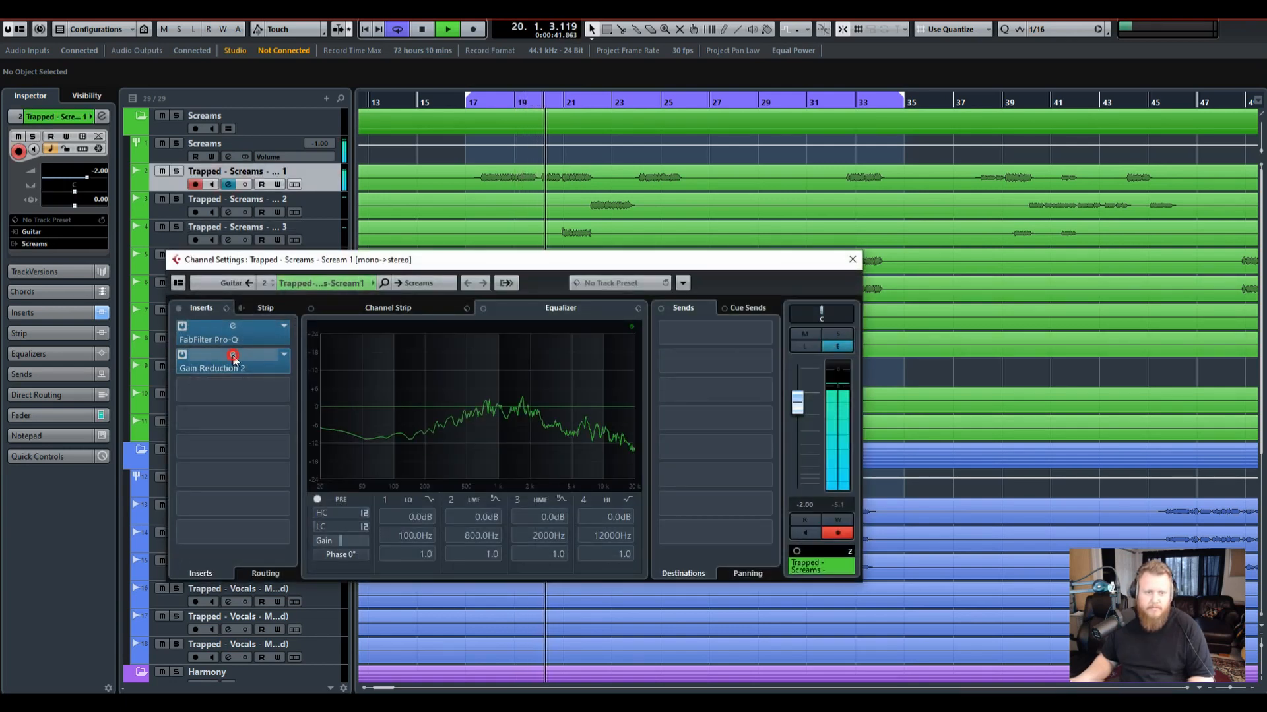
{"action": "left_click", "coordinate": [852, 261]}
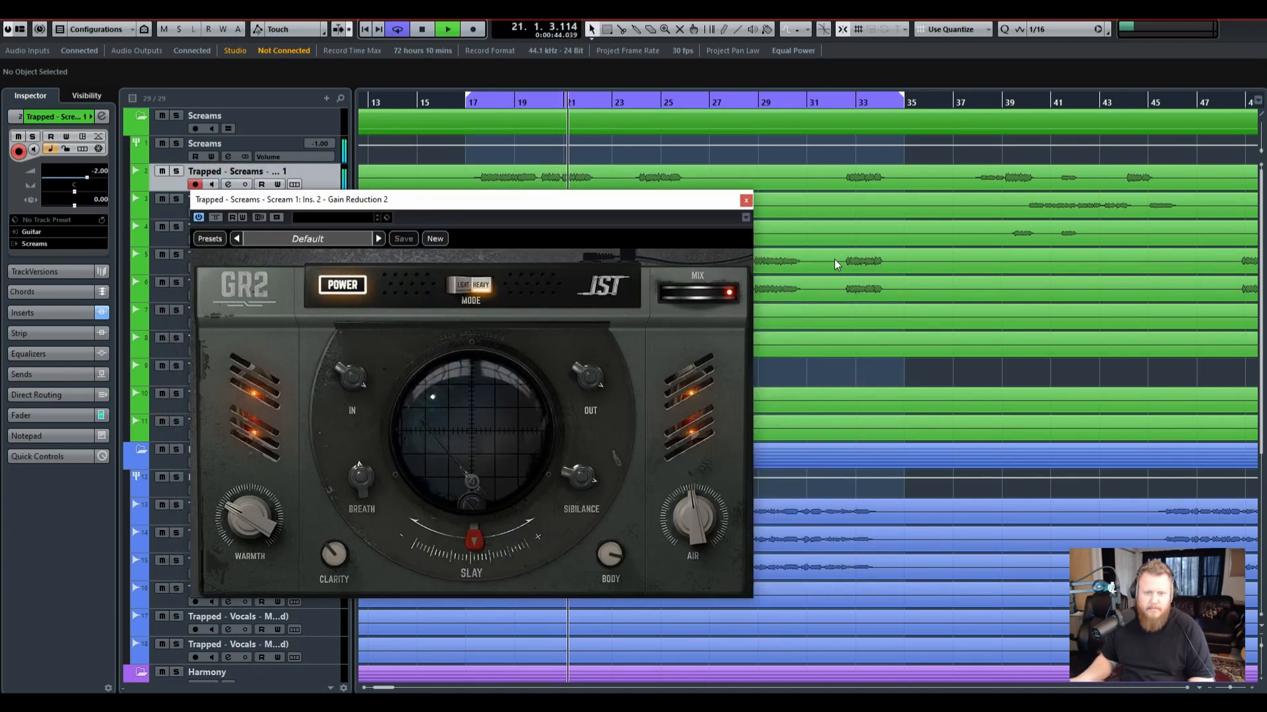
{"action": "left_click_drag", "start_coordinate": [662, 202], "coordinate": [854, 249]}
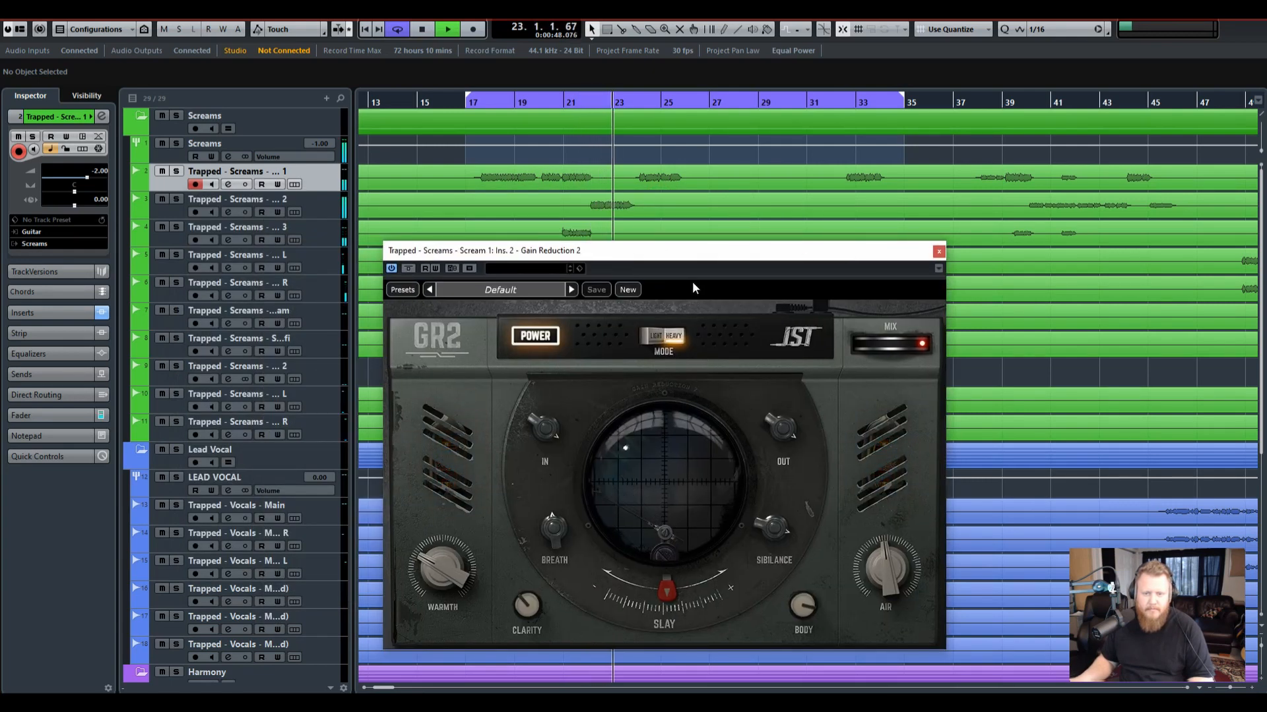
{"action": "left_click", "coordinate": [939, 252]}
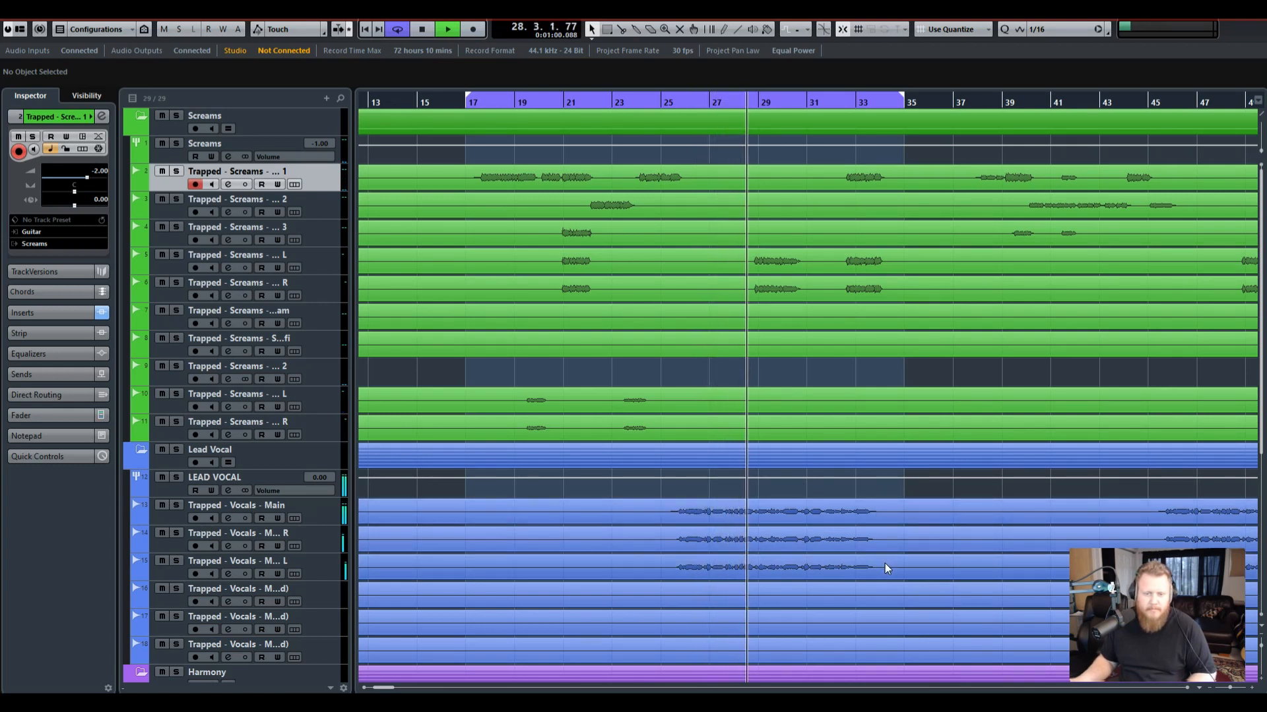
Follow the lead vocal, harmony and scream tracks as the full mix plays through the loop, and stop playback
{"action": "scroll", "coordinate": [885, 563], "scroll_direction": "right", "scroll_amount": 1}
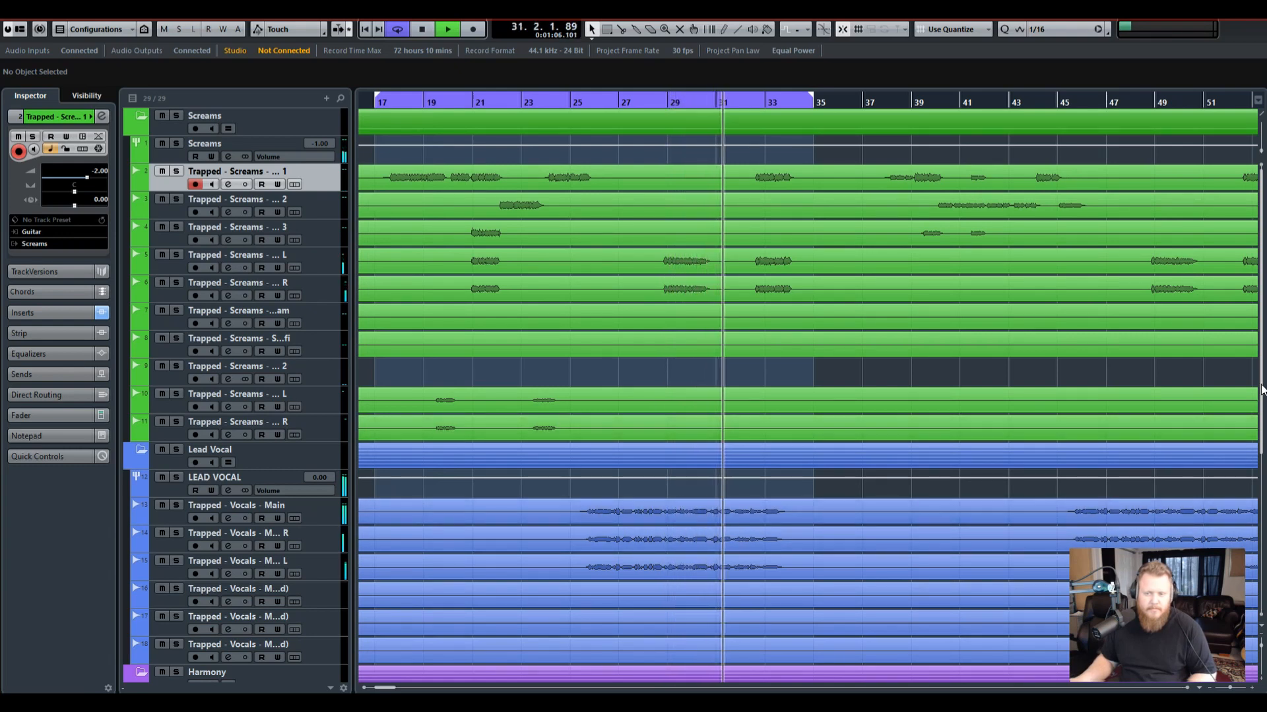
{"action": "left_click_drag", "start_coordinate": [1261, 389], "coordinate": [1254, 551]}
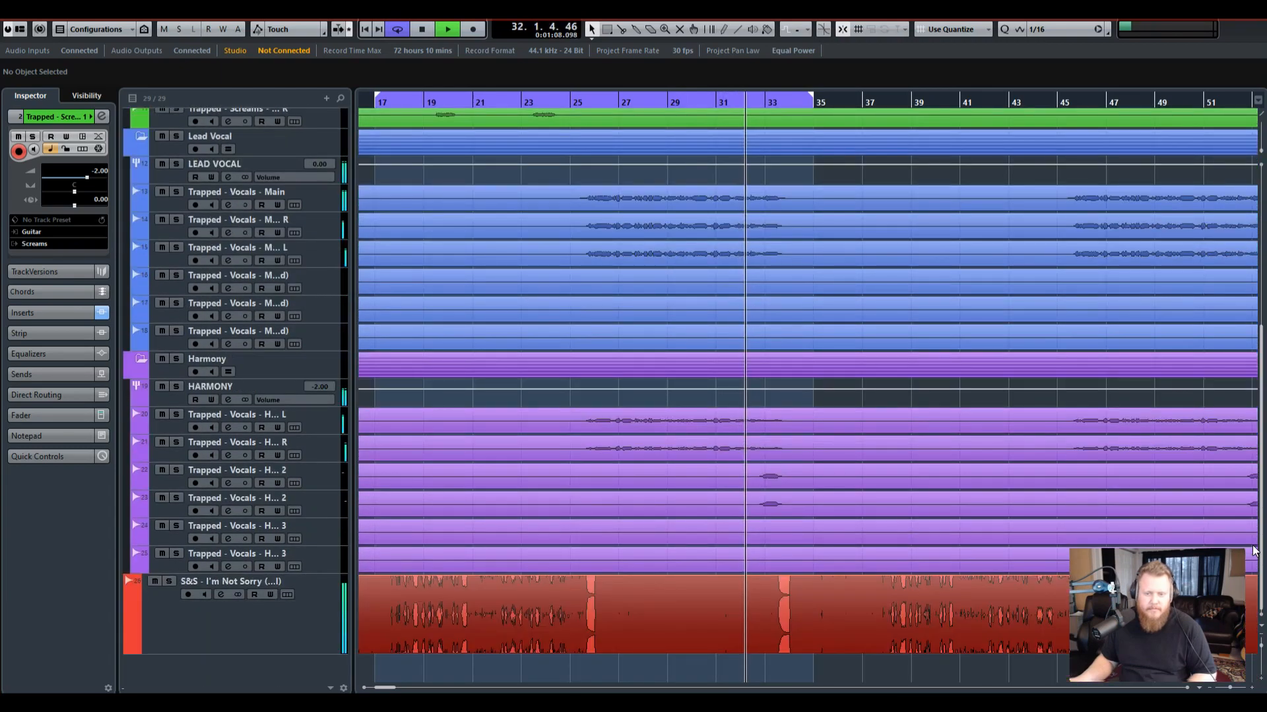
{"action": "scroll", "coordinate": [810, 386], "scroll_direction": "up", "scroll_amount": 5}
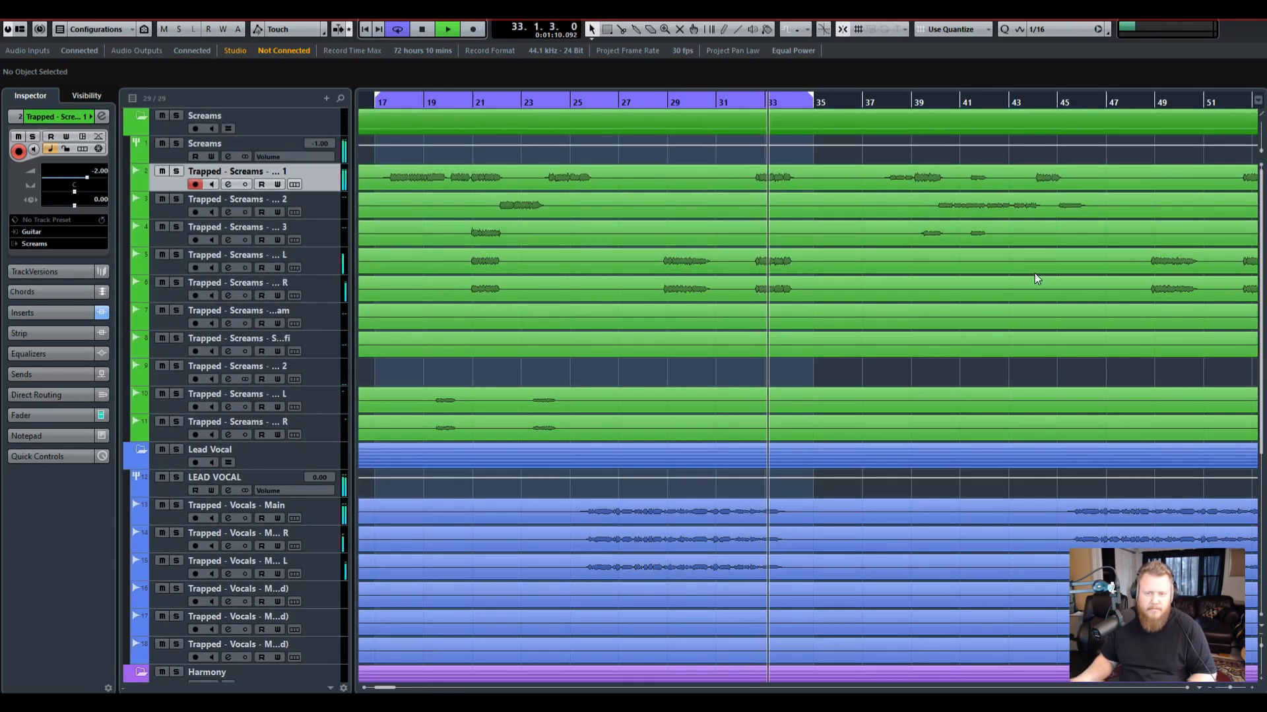
{"action": "key", "text": "space"}
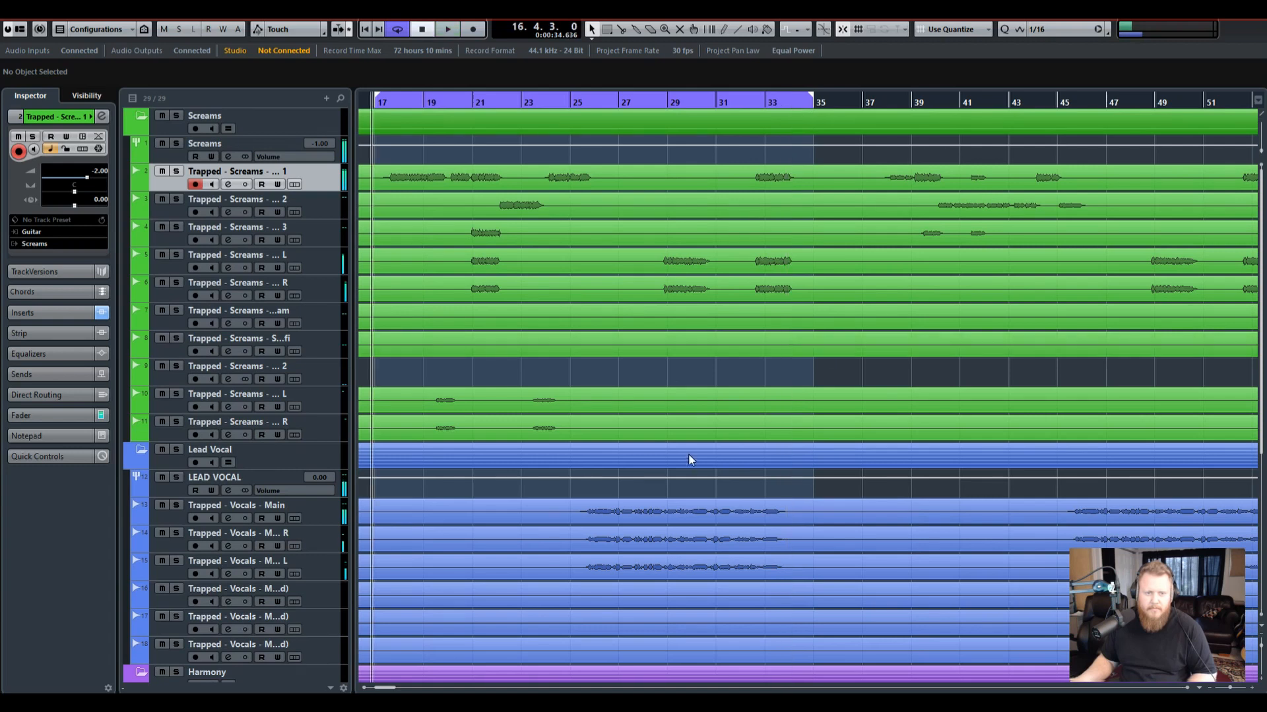